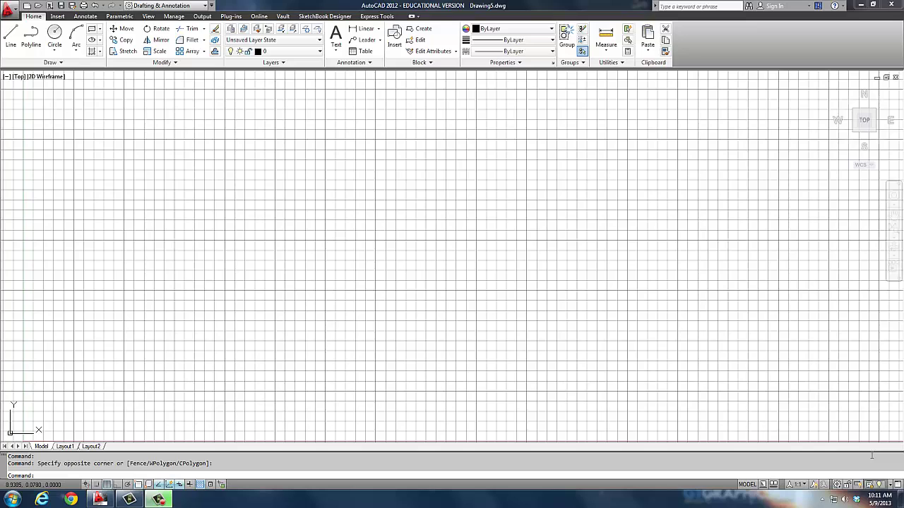
Turn the grid off with F7, leaving a blank white drawing area.
left_click(879, 499)
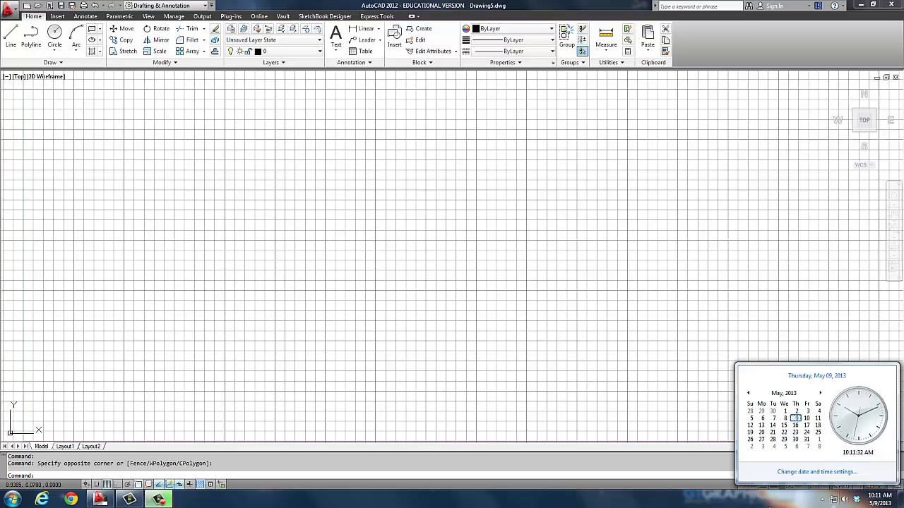
left_click(620, 332)
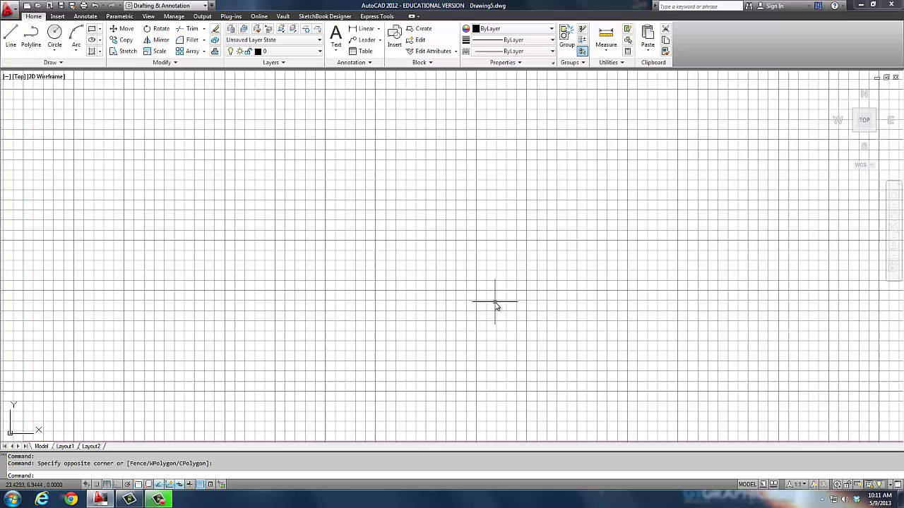
key("F7")
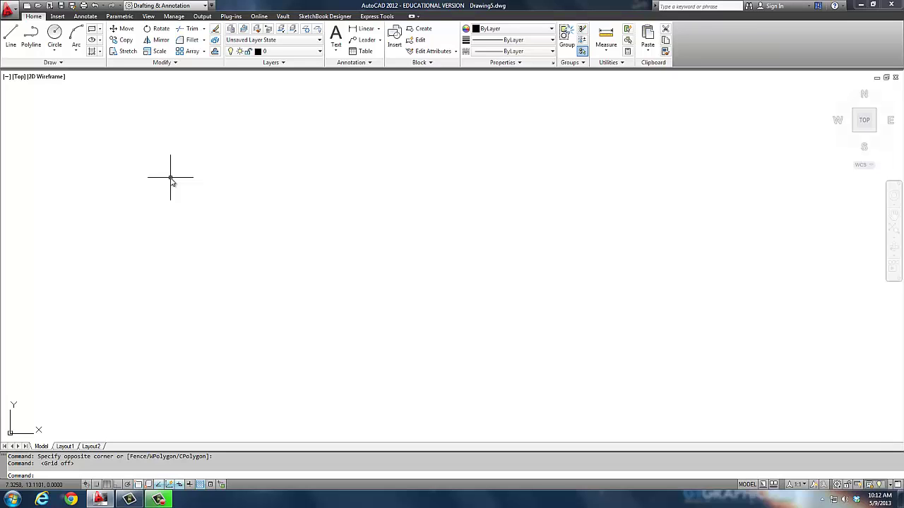
Draw a 5.25 by 3.25 rectangle from a picked first corner.
left_click(92, 29)
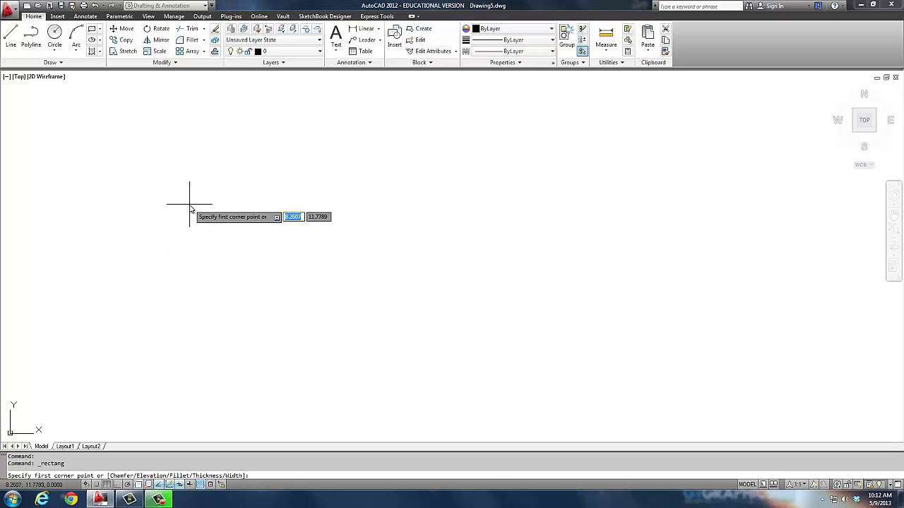
left_click(177, 356)
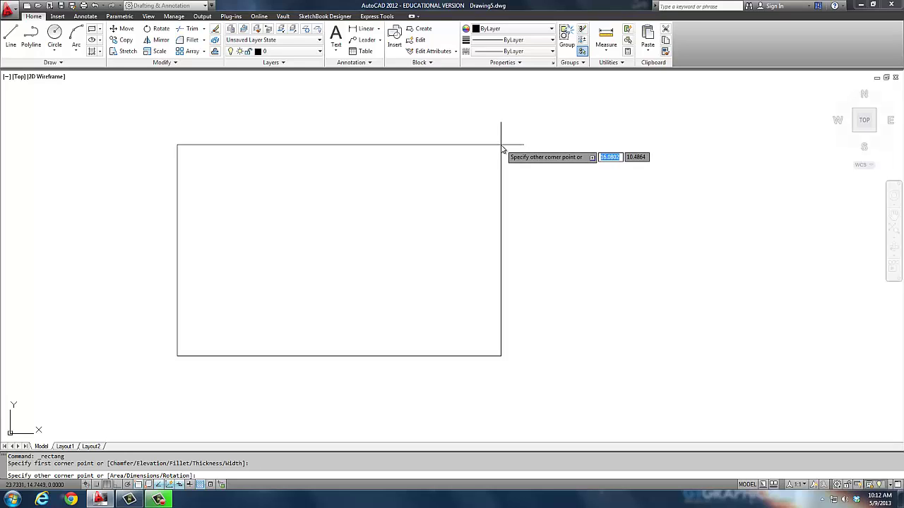
type("5.25")
key("Tab")
type("3.25")
key("Return")
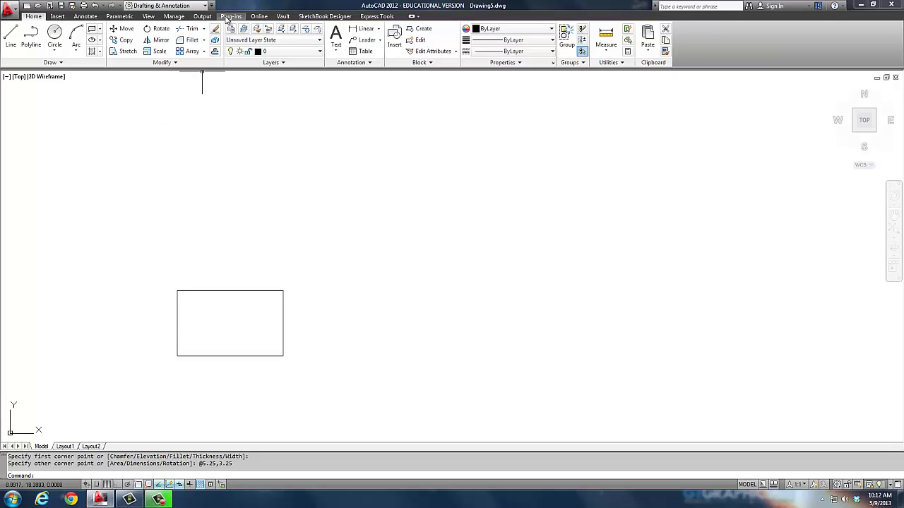
Add a linear dimension across the rectangle's width, reading 5.2500.
left_click(88, 16)
left_click(170, 39)
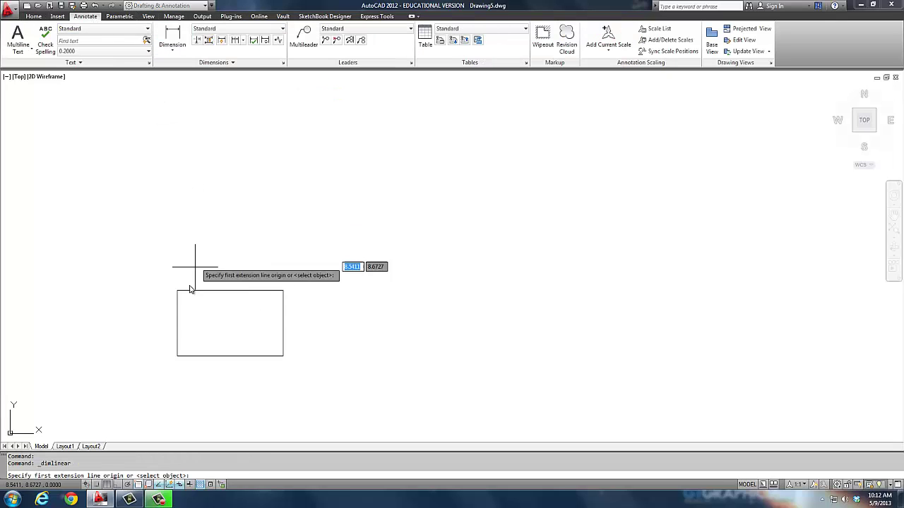
left_click(178, 323)
left_click(283, 322)
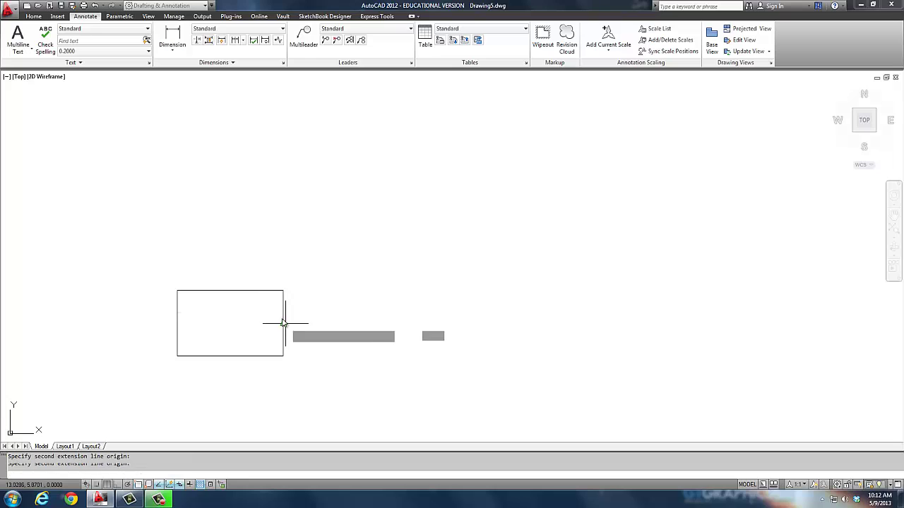
left_click(260, 263)
key("Escape")
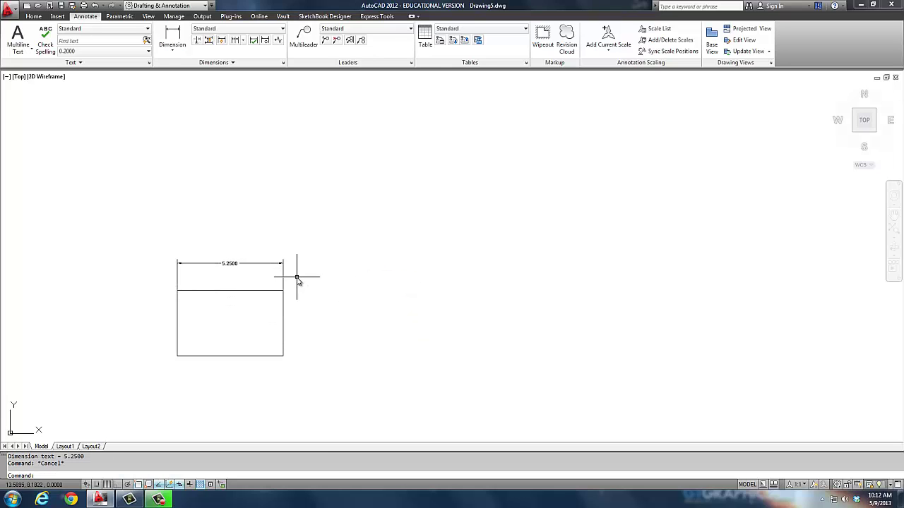
Erase the 5.2500 dimension and re-centre the rectangle in the view.
left_click(298, 277)
left_click(242, 248)
key("Delete")
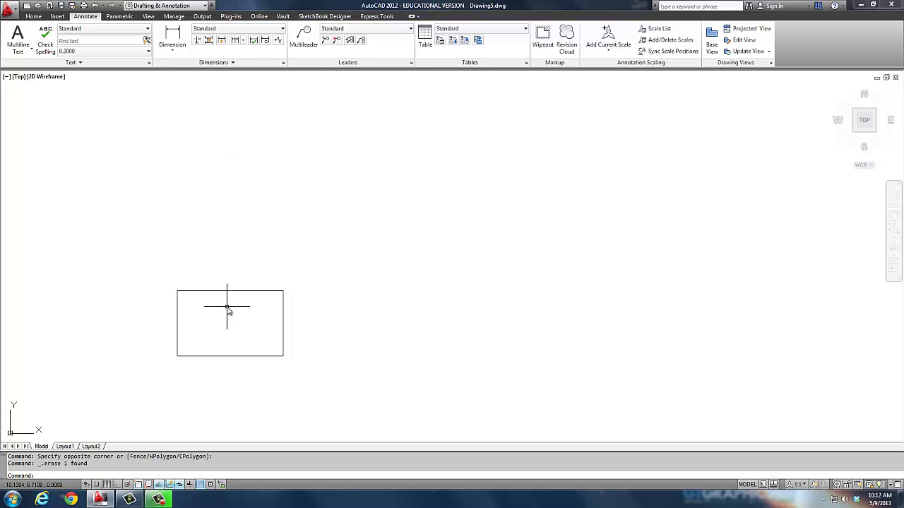
scroll(228, 306, "up", 3)
middle_click_drag(248, 302, 353, 222)
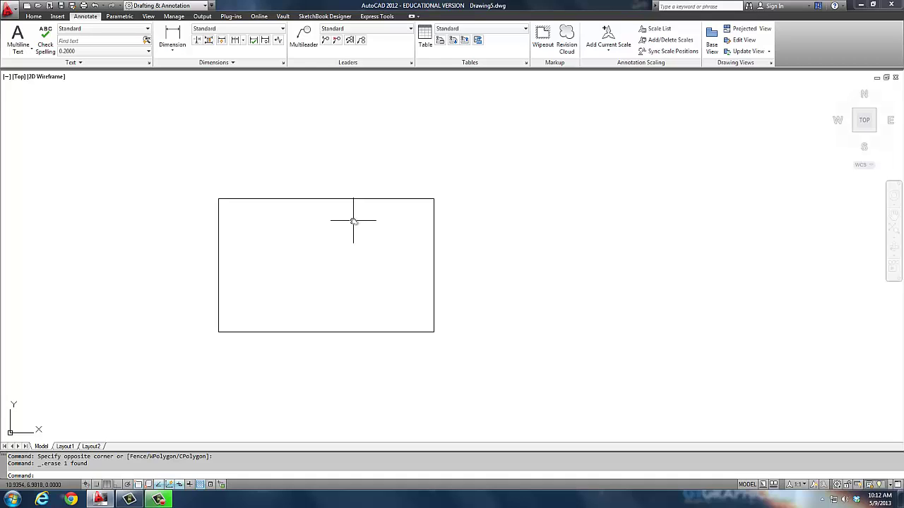
Set the fillet radius to 0.5 and round the top-left and bottom-left corners.
type("f")
key("Return")
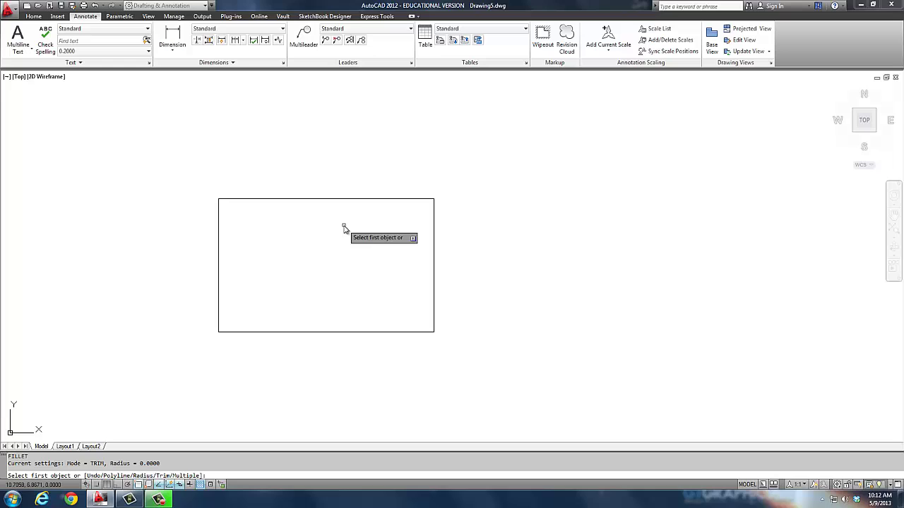
type("r")
key("Return")
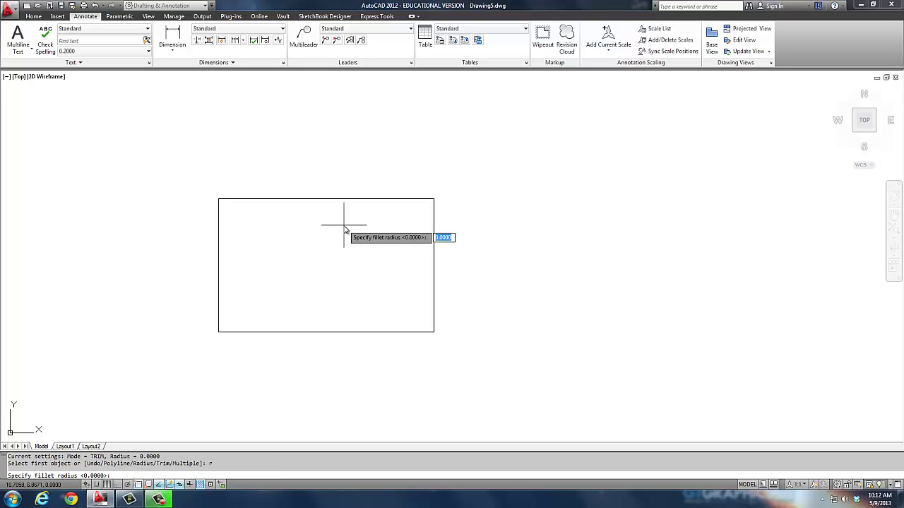
type(".5")
key("Return")
left_click(240, 199)
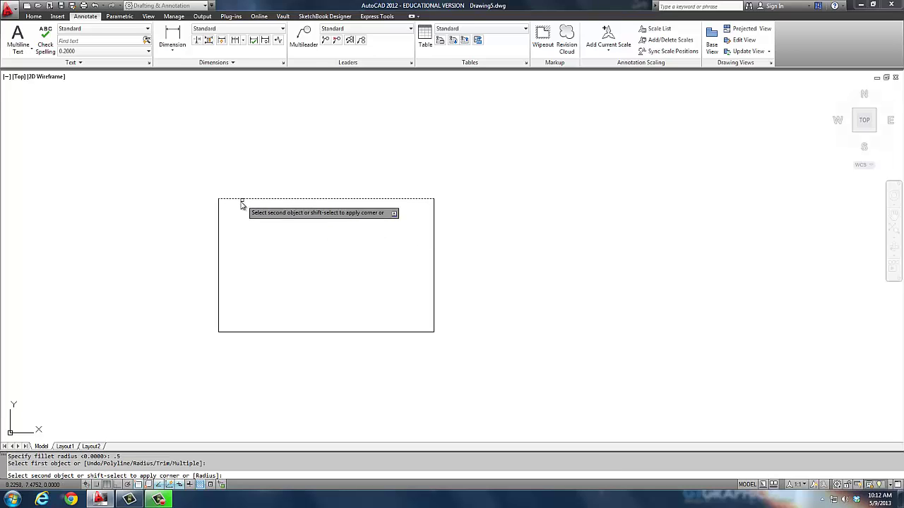
left_click(219, 240)
key("Return")
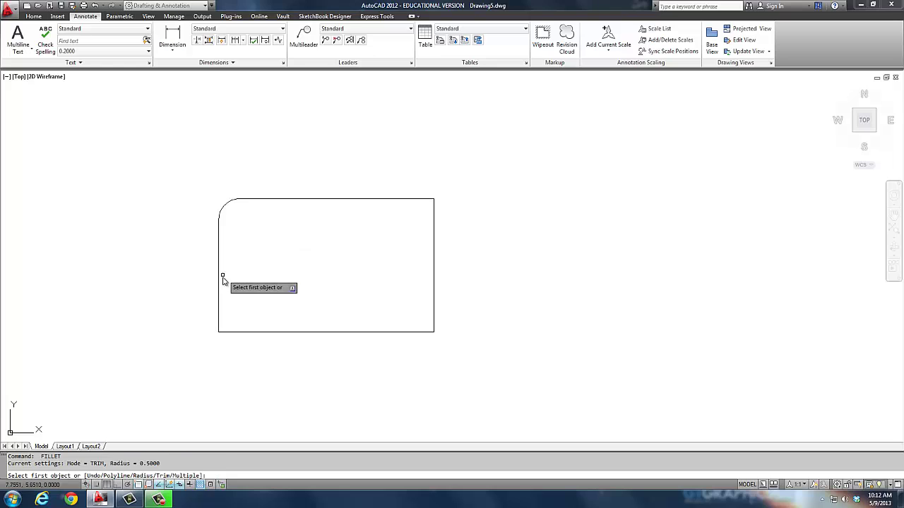
left_click(219, 282)
left_click(247, 332)
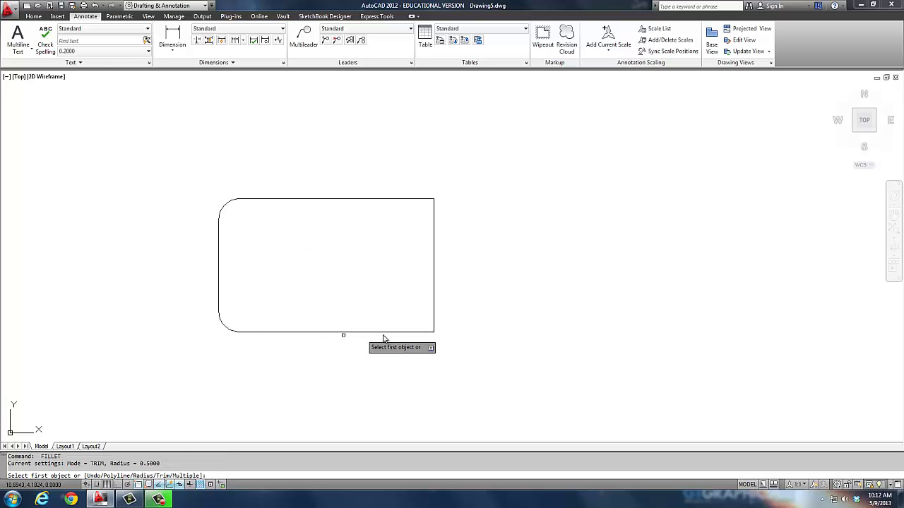
Round the bottom-right and top-right corners with the same 0.5 fillet.
key("Return")
left_click(393, 331)
left_click(432, 313)
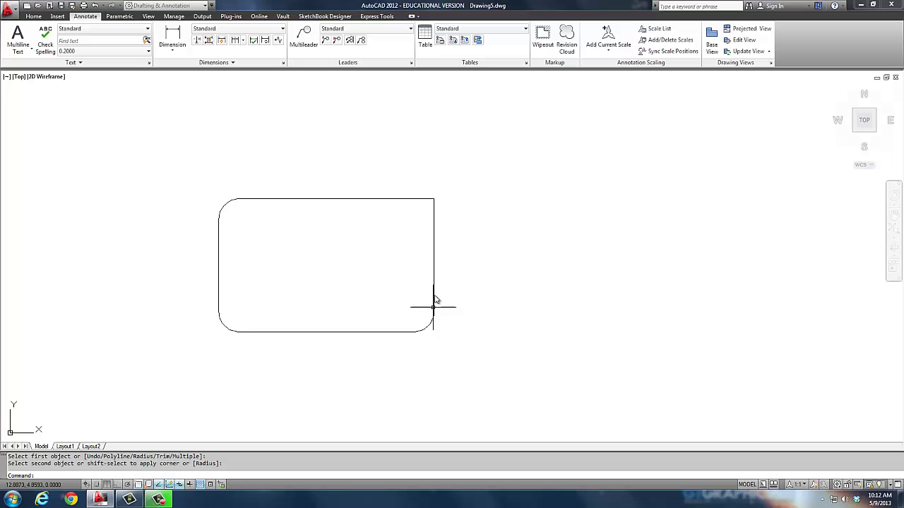
key("Return")
left_click(435, 252)
left_click(408, 201)
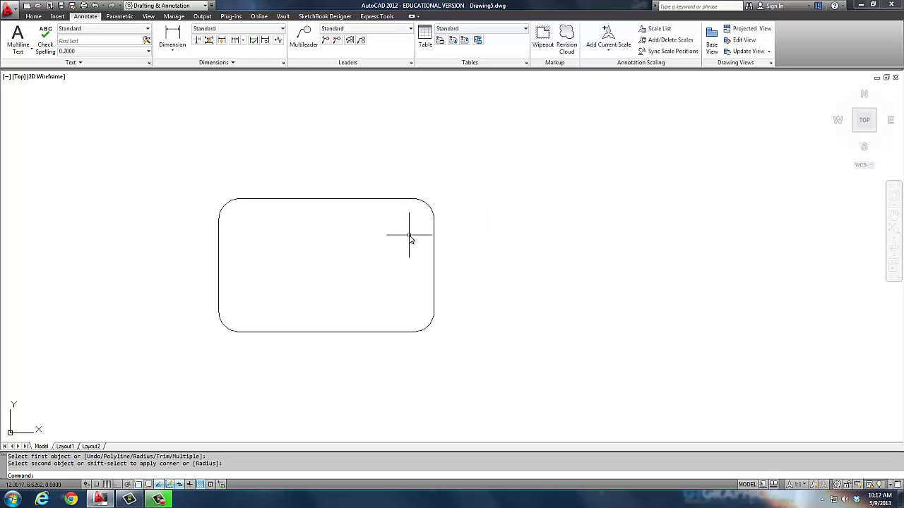
Draw a 0.375-radius circle at the top-left arc centre, then erase it as oversized.
type("c")
key("Return")
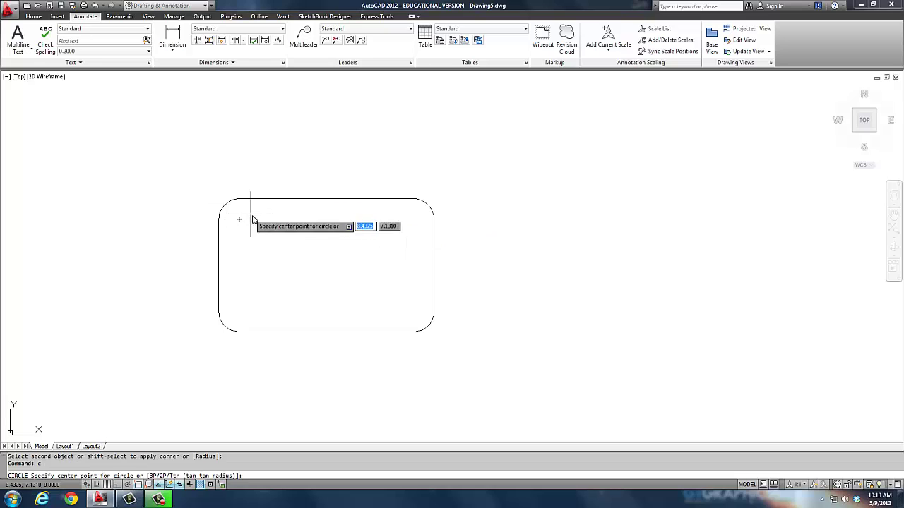
type("cen")
key("Return")
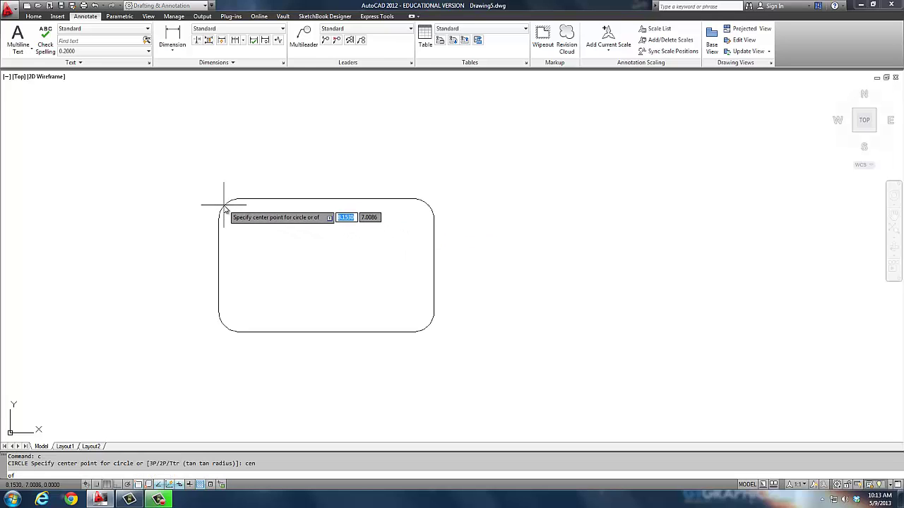
left_click(220, 203)
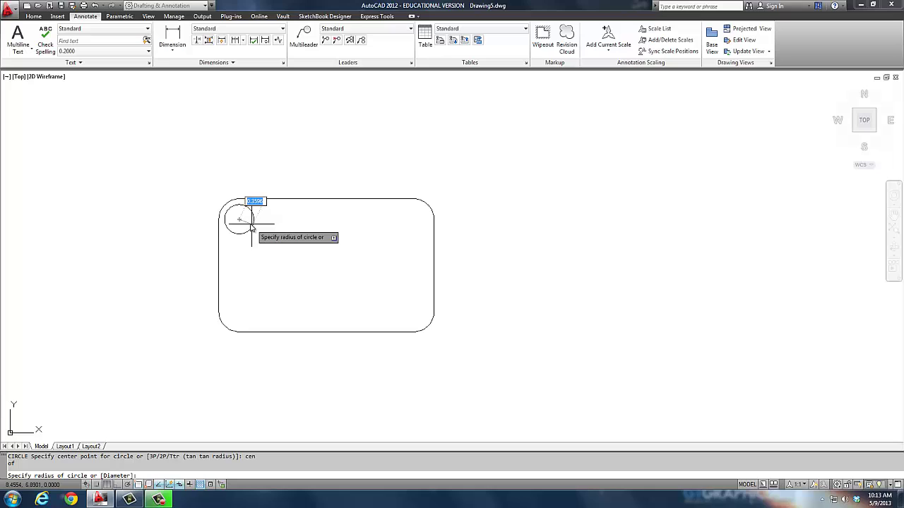
type(".375")
key("Return")
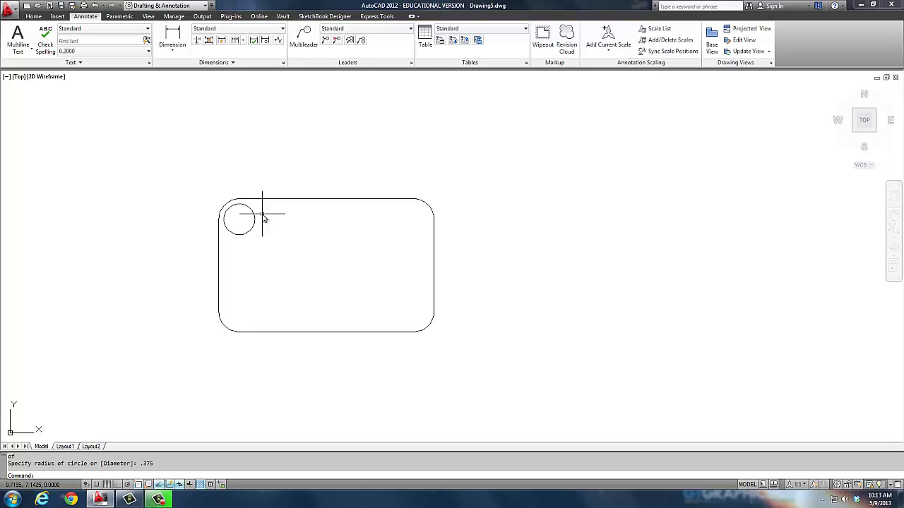
left_click(254, 216)
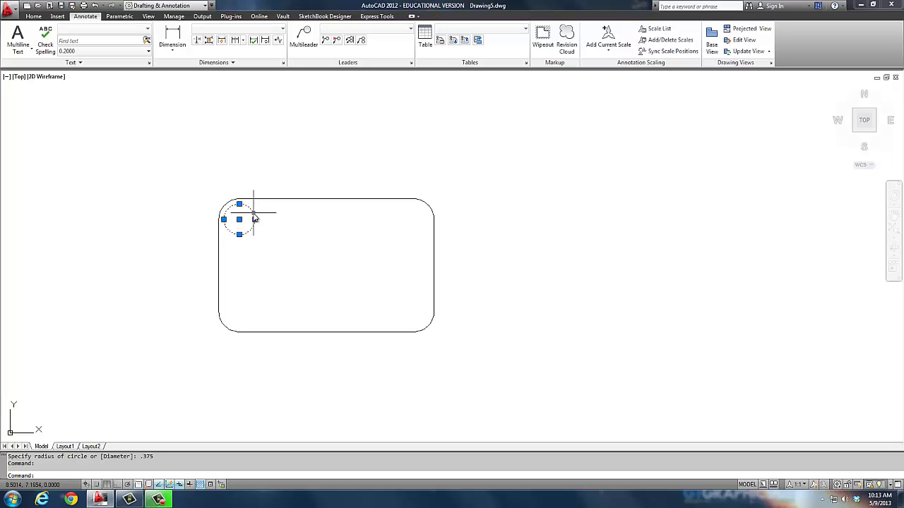
type("e")
key("Return")
Redraw the corner hole as a 0.375-diameter circle centred on the top-left arc.
type("c")
key("Return")
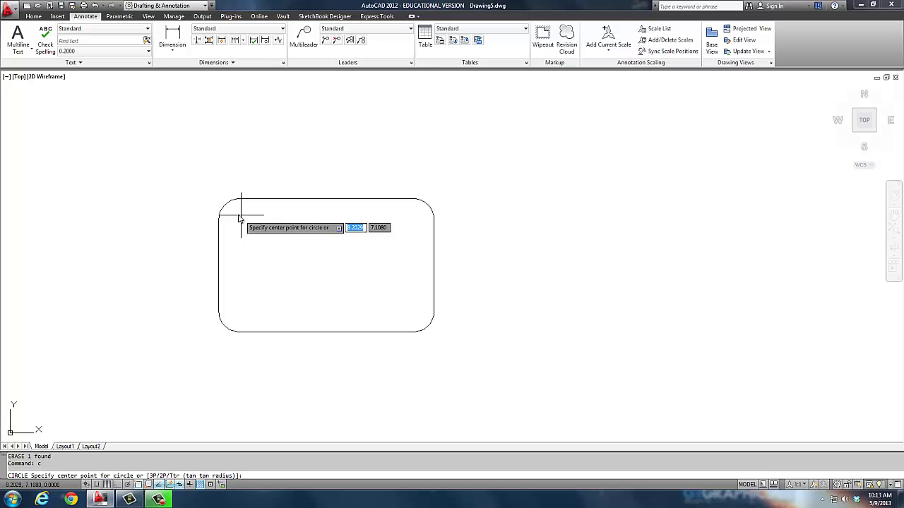
type("cen")
key("Return")
left_click(228, 207)
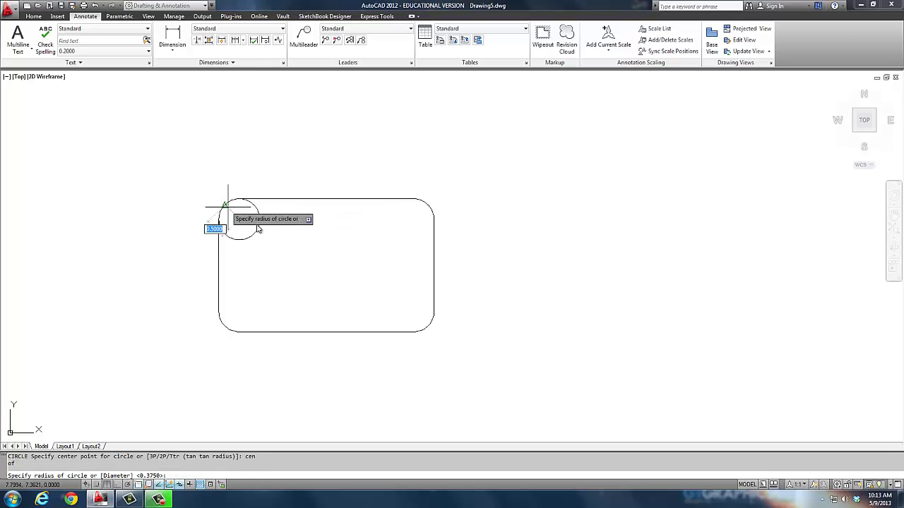
type("d")
key("Return")
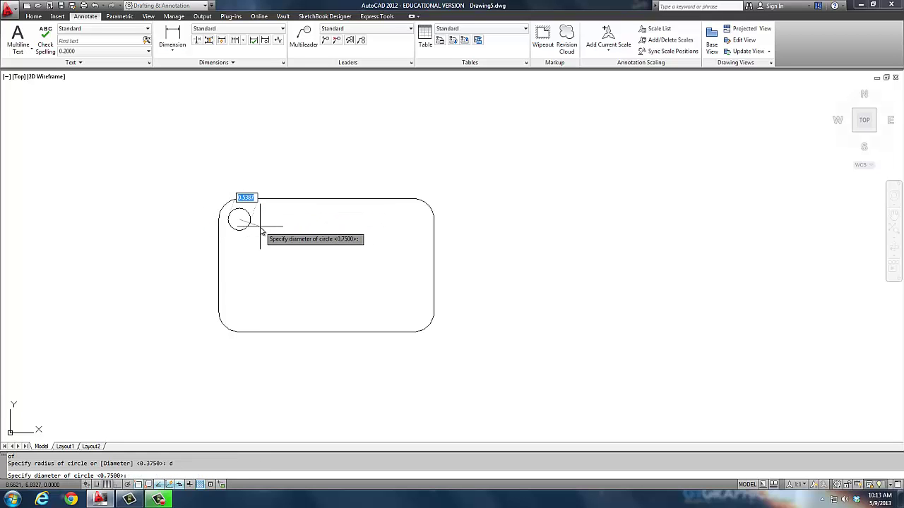
type(".3")
type("75")
key("Return")
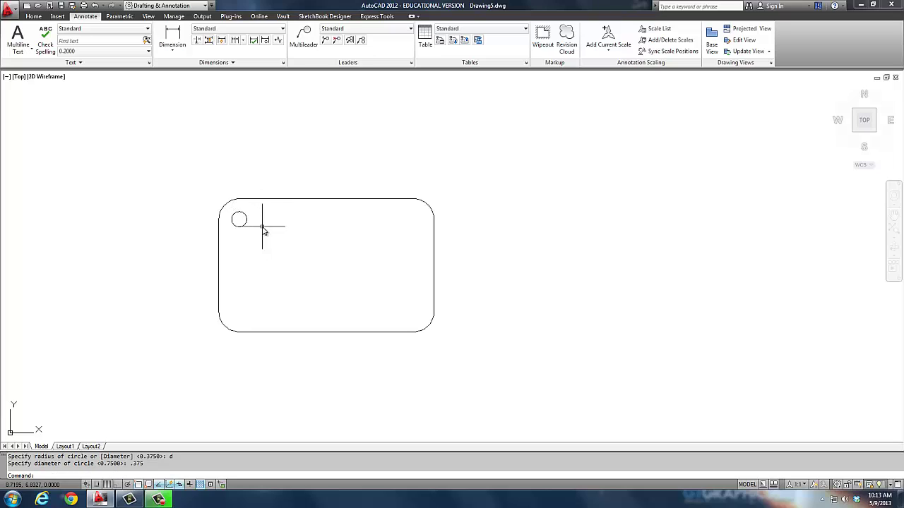
Mirror the top-left hole across a vertical line through the top edge's midpoint.
type("mi")
key("Return")
left_click(312, 238)
left_click(237, 219)
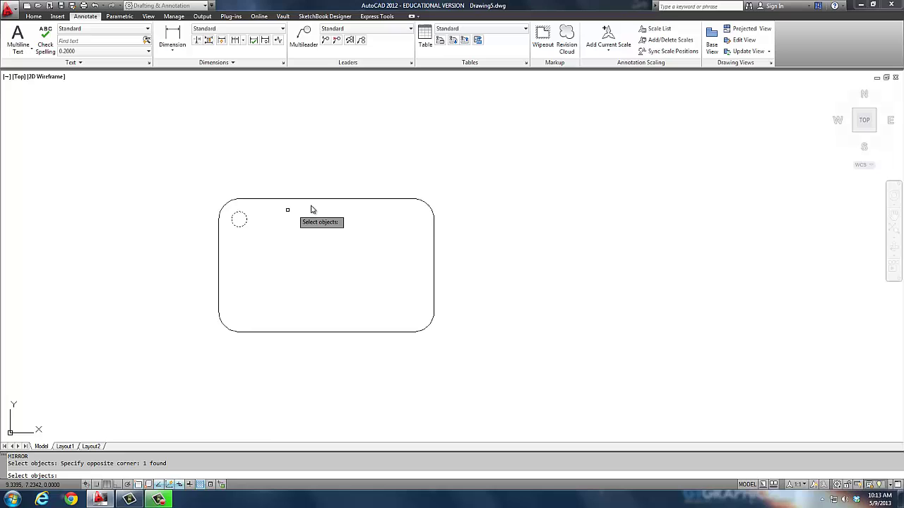
key("Return")
left_click(326, 199)
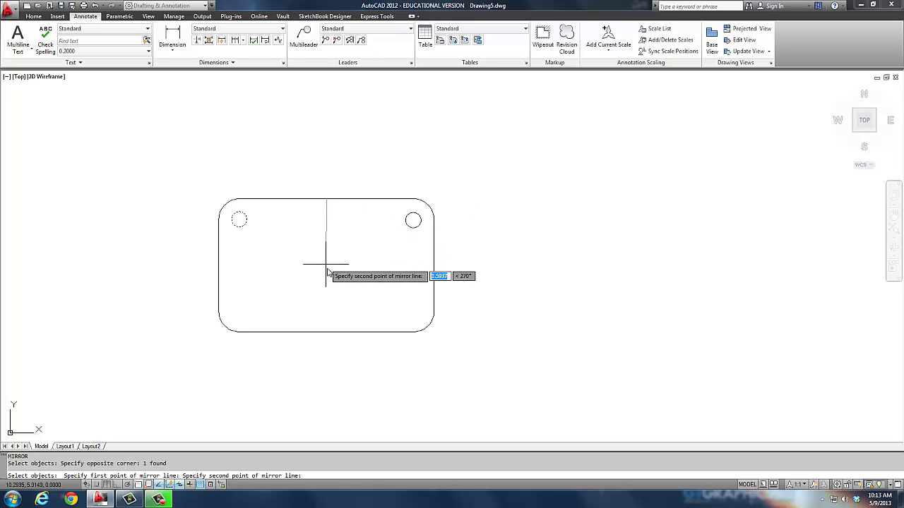
key("F8")
left_click(328, 299)
key("Return")
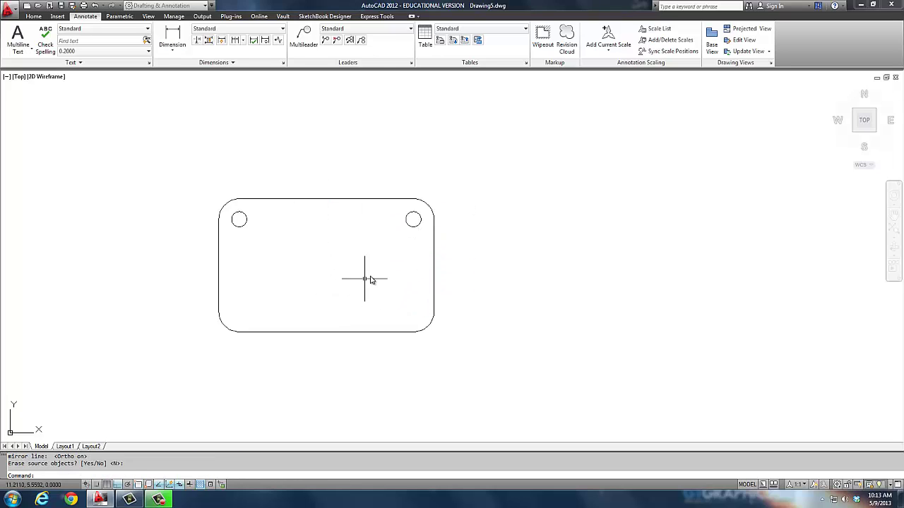
Mirror both top holes down across the horizontal line from the right edge's midpoint.
key("Return")
left_click(415, 215)
left_click(242, 226)
key("Return")
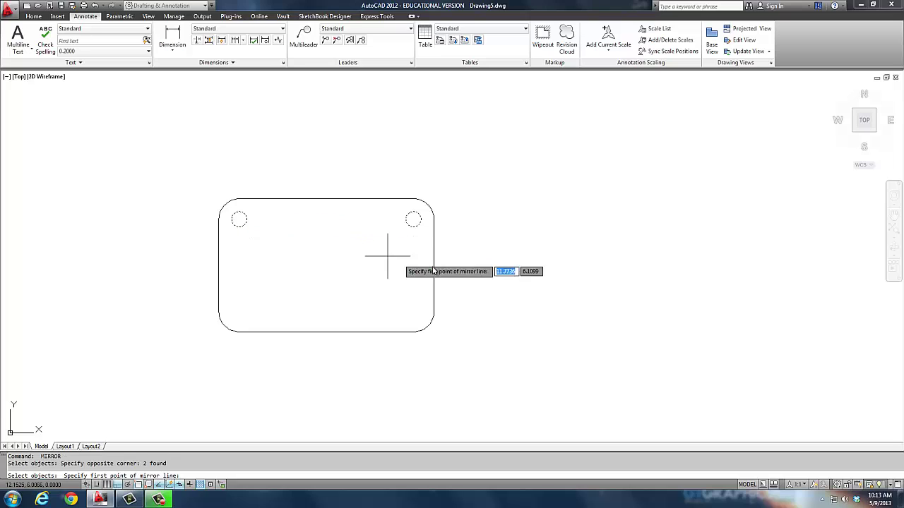
left_click(432, 266)
left_click(300, 259)
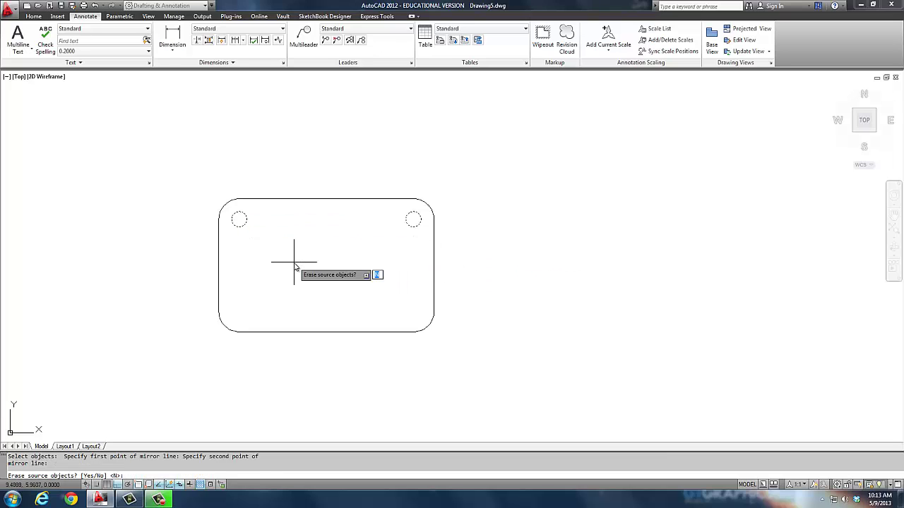
key("Return")
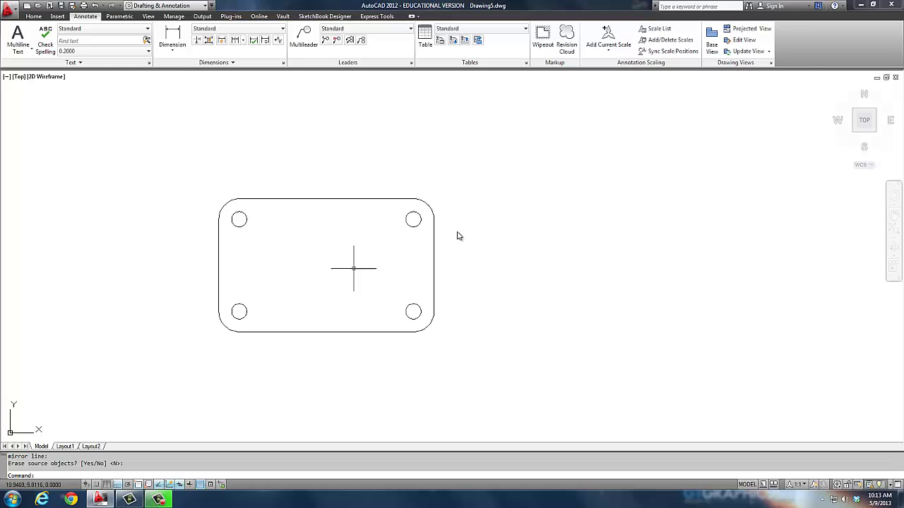
Orbit with the ViewCube and settle on the SE Isometric view of the plate.
left_click(874, 118)
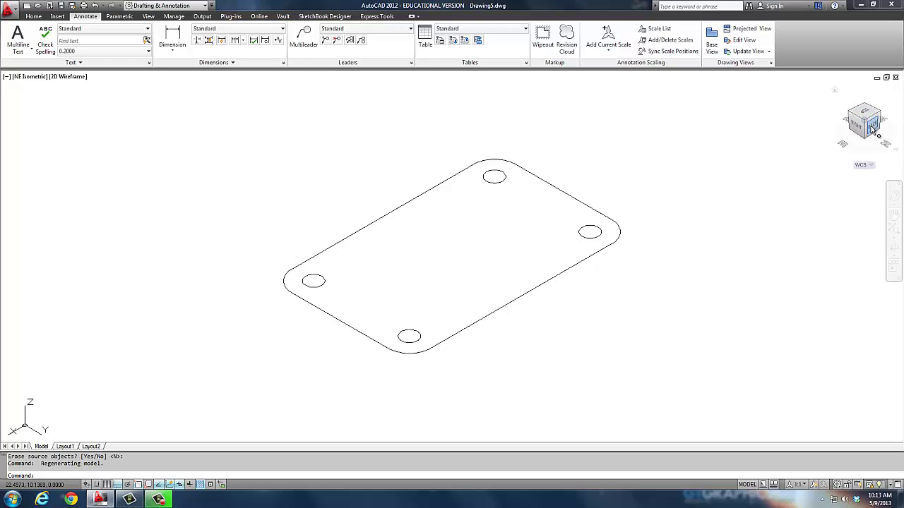
left_click_drag(873, 129, 856, 117)
left_click(856, 117)
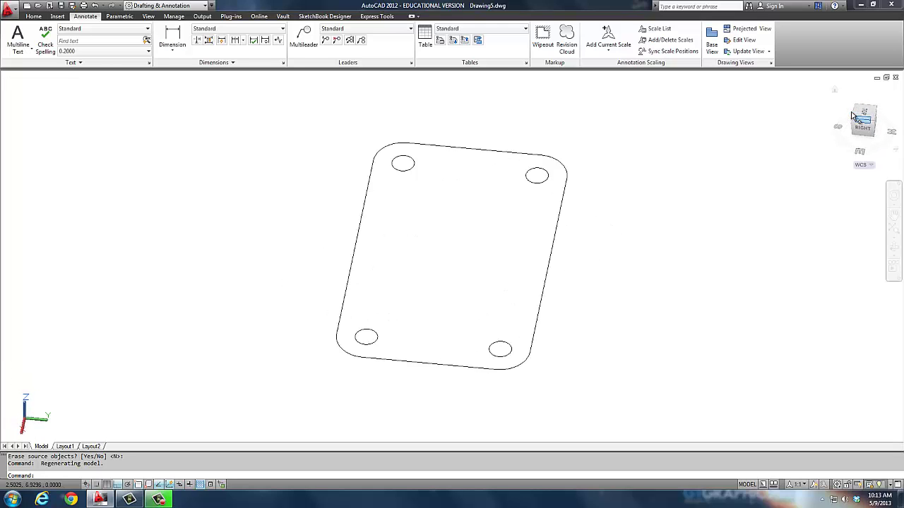
left_click(856, 130)
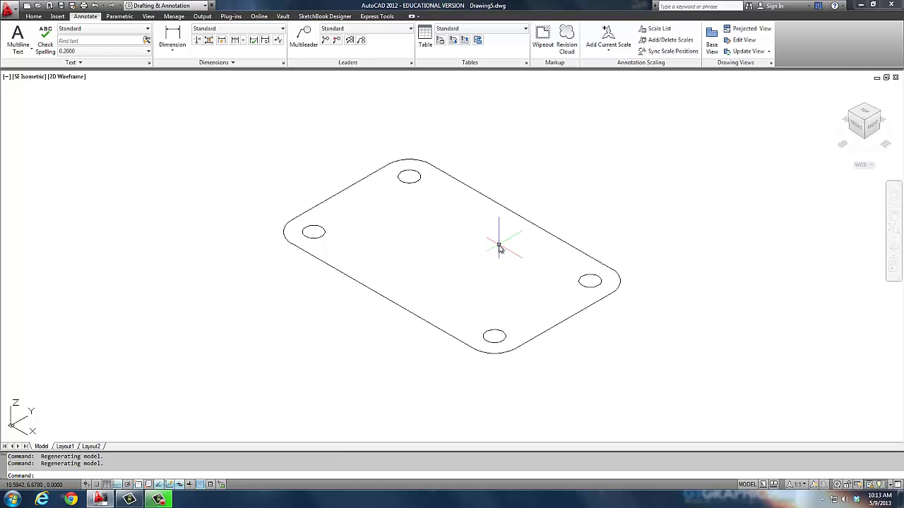
Extrude the rounded plate outline and all four hole circles to a height of 0.625.
type("extru")
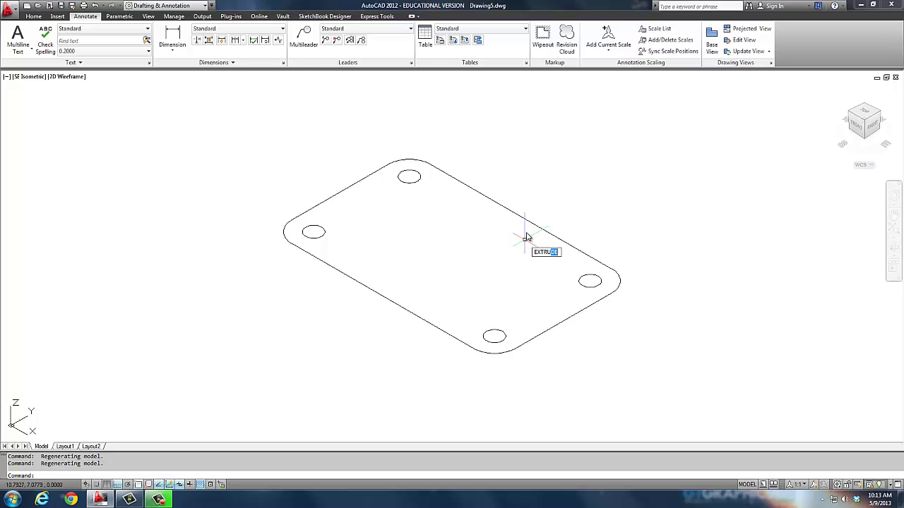
key("Return")
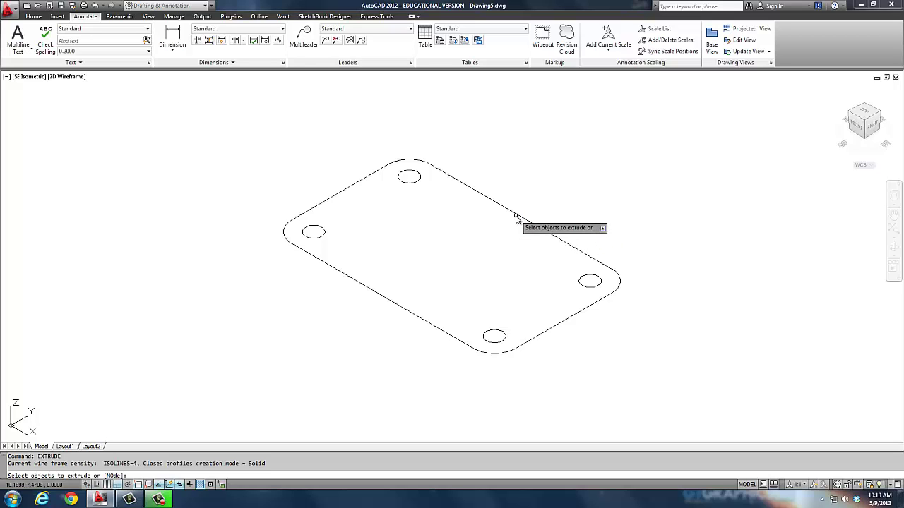
left_click(515, 218)
left_click(406, 182)
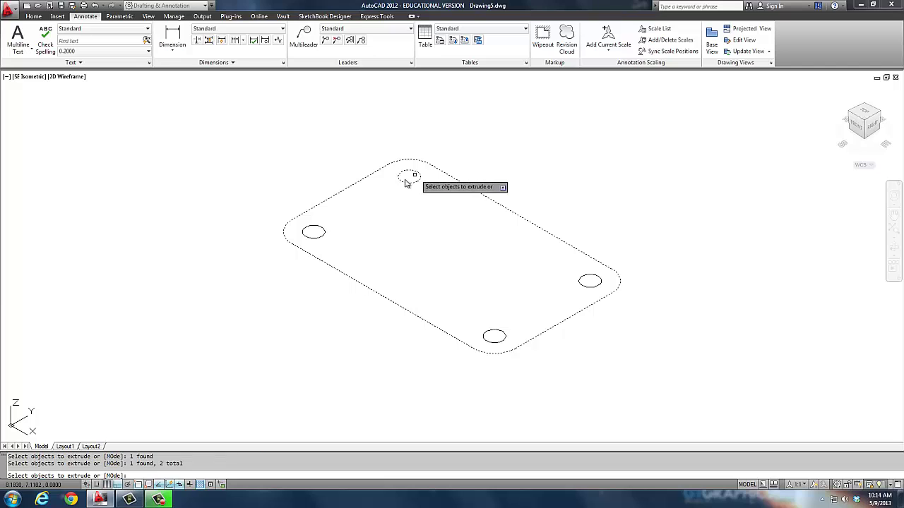
left_click(309, 233)
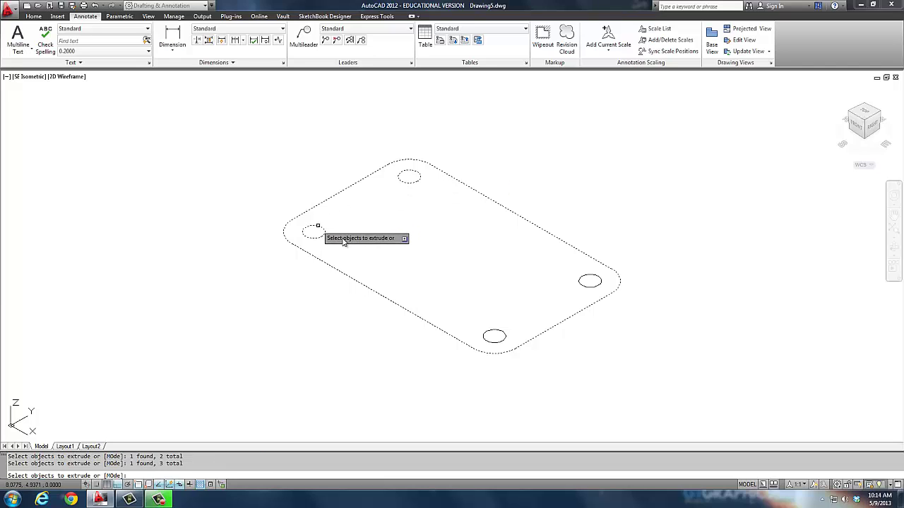
left_click(494, 336)
left_click(589, 282)
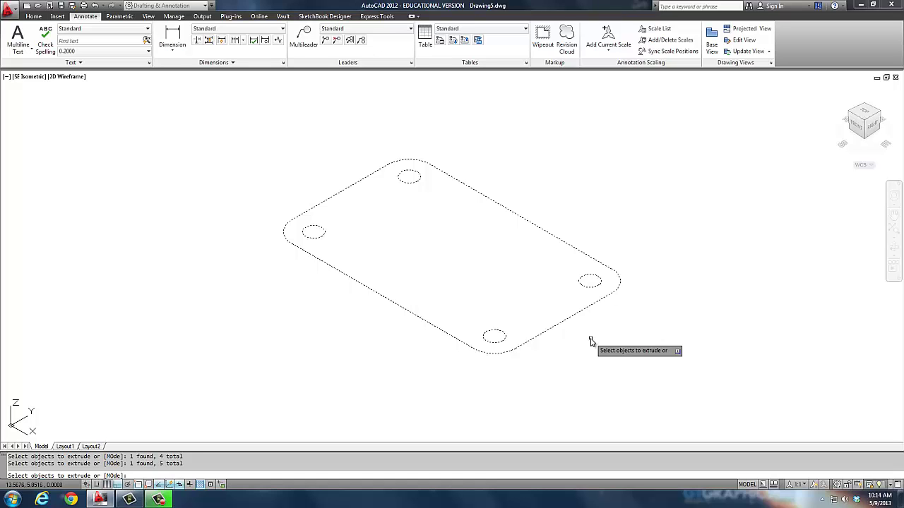
key("Return")
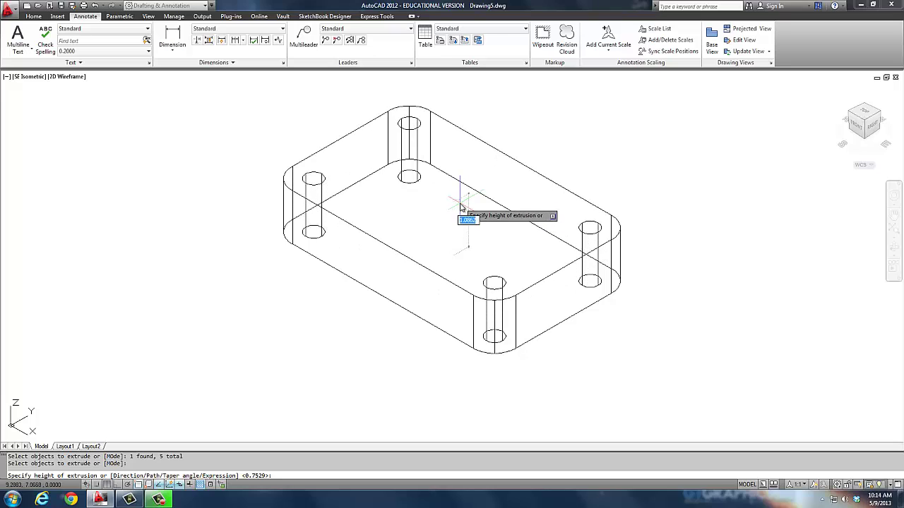
key("BackSpace")
type(".625")
key("Return")
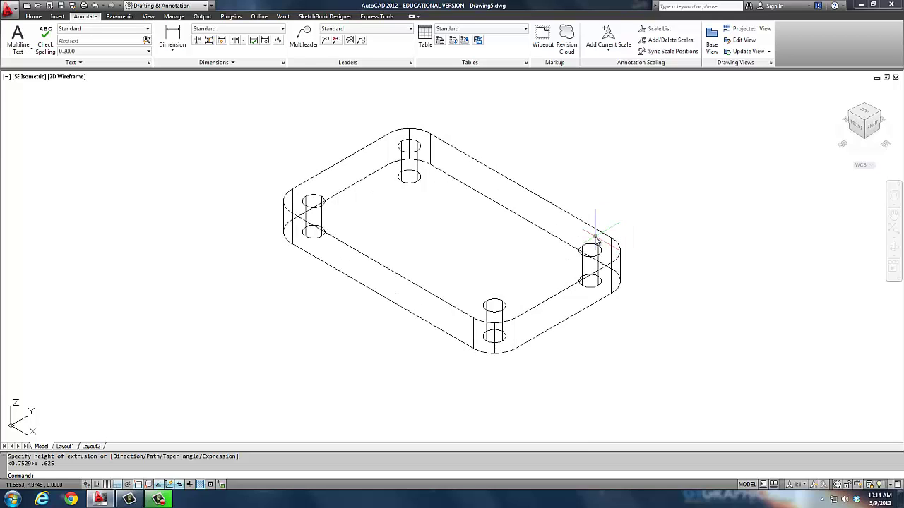
Subtract the front, right, back and left cylinders from the plate solid.
type("SUB")
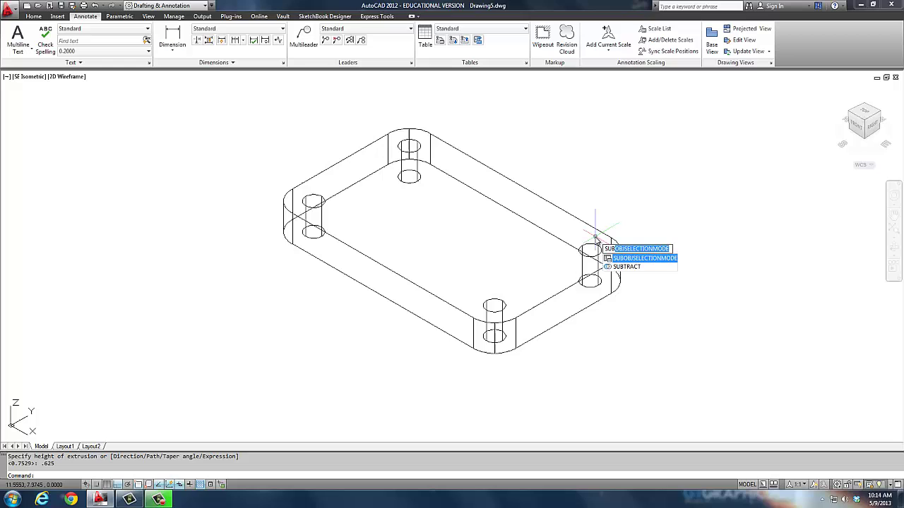
type("T")
key("Return")
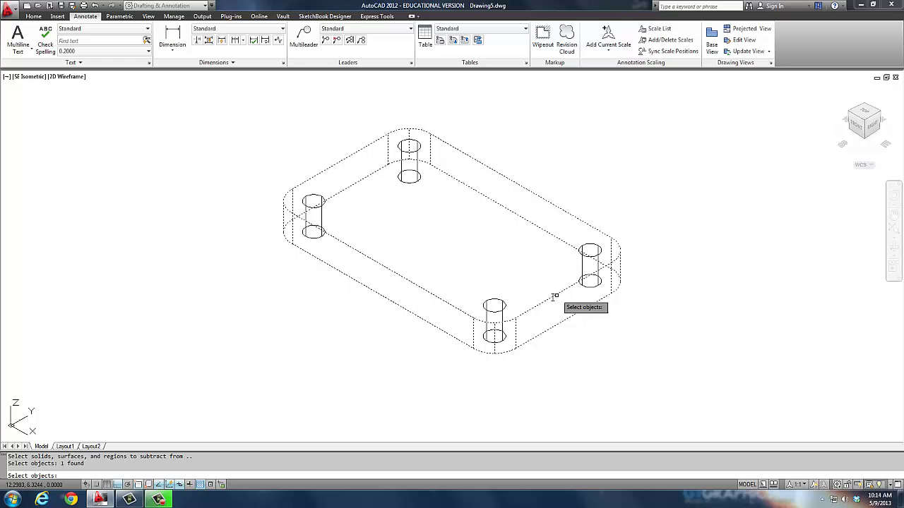
key("Return")
left_click(496, 306)
left_click(582, 259)
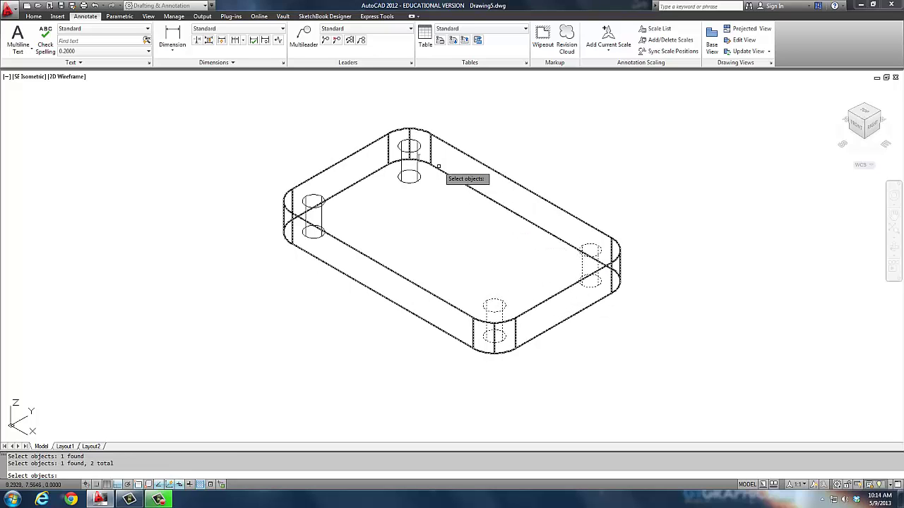
left_click(403, 151)
left_click(313, 212)
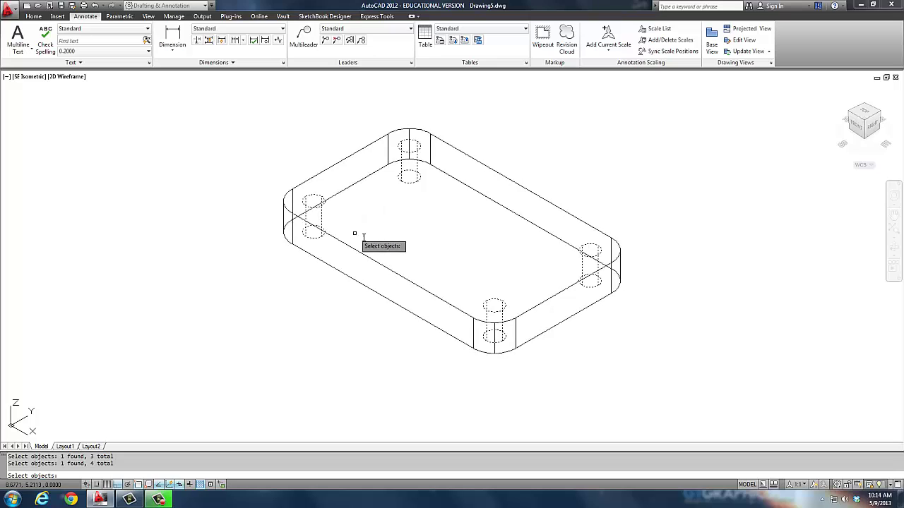
key("Return")
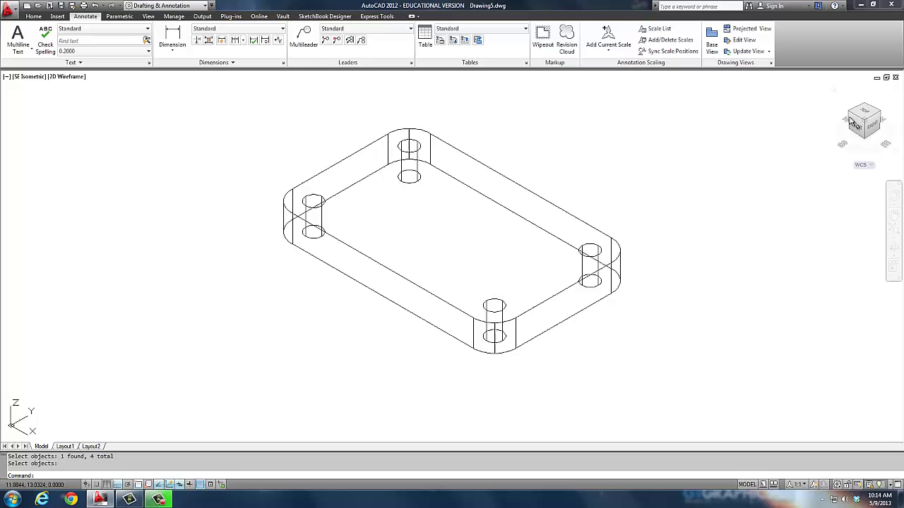
type("n")
key("Return")
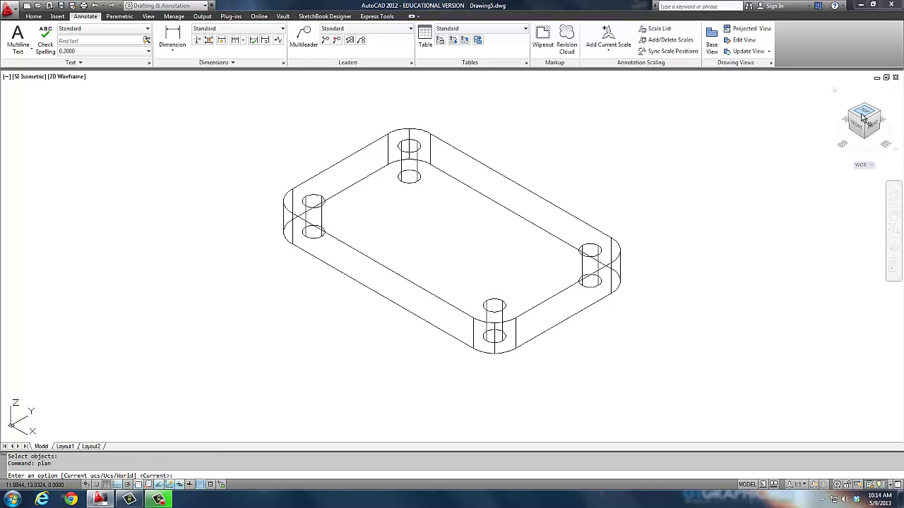
Return to the top plan view and centre the plate on screen.
key("Return")
scroll(708, 169, "down", 4)
scroll(614, 169, "up", 2)
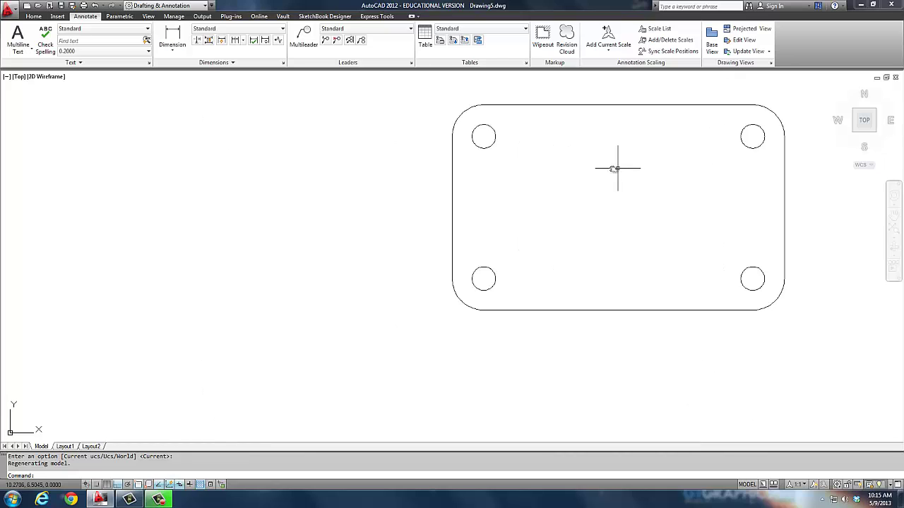
mouse_move(618, 168)
middle_mouse_down()
mouse_move(388, 186)
mouse_move(394, 177)
middle_mouse_up()
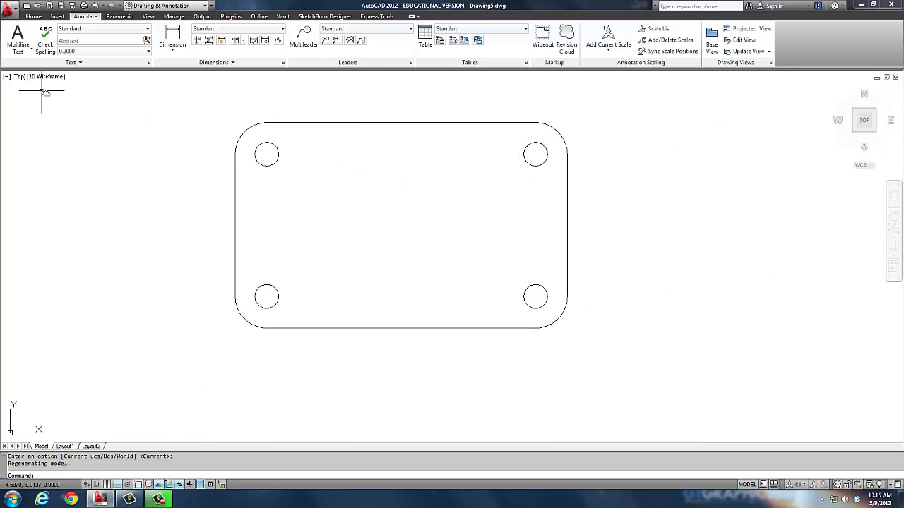
left_click(33, 16)
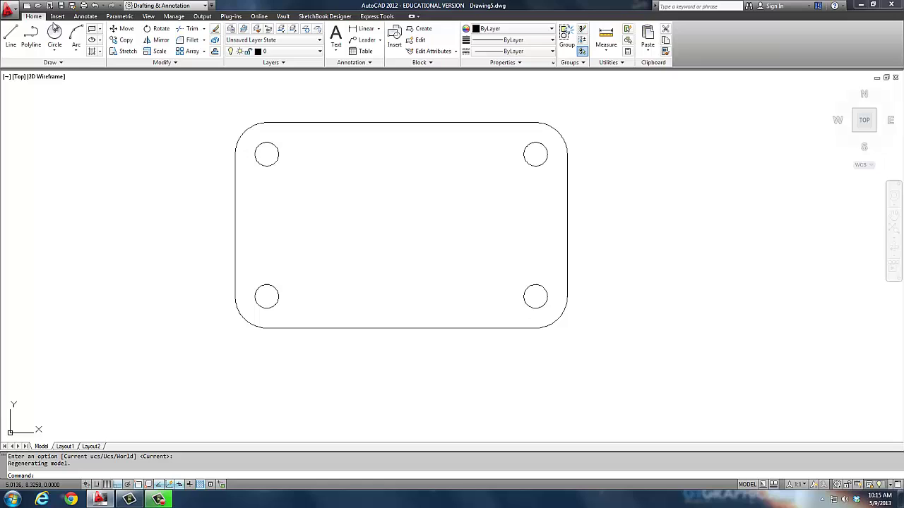
left_click(92, 29)
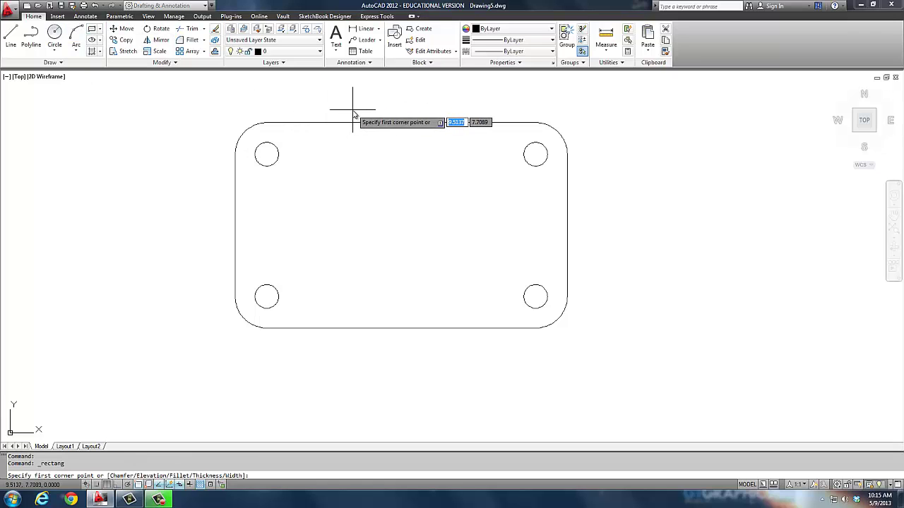
key("Escape")
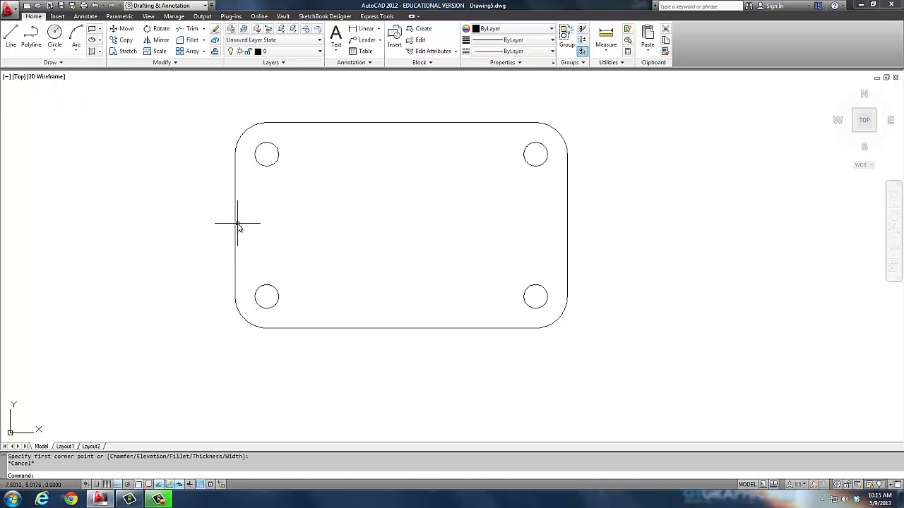
Draw 1.75-long horizontal lines inward from the left and right edge midpoints.
left_click(10, 35)
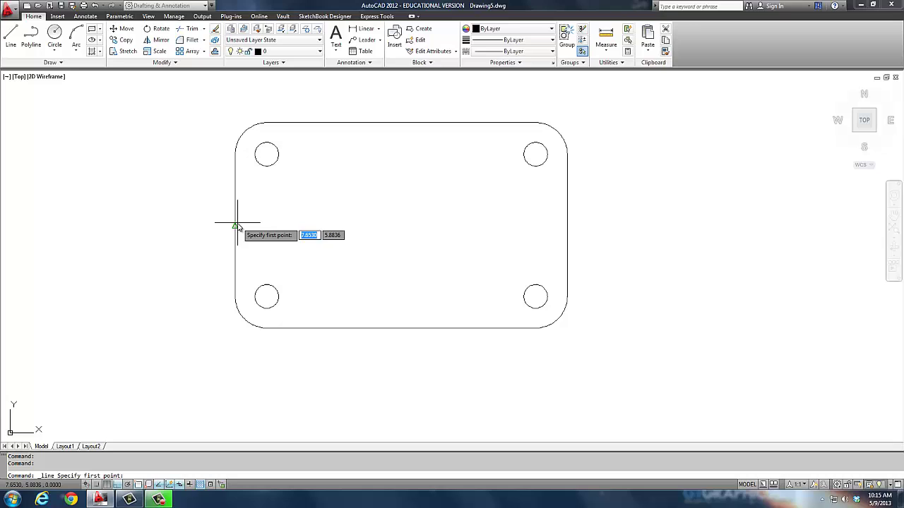
left_click(238, 226)
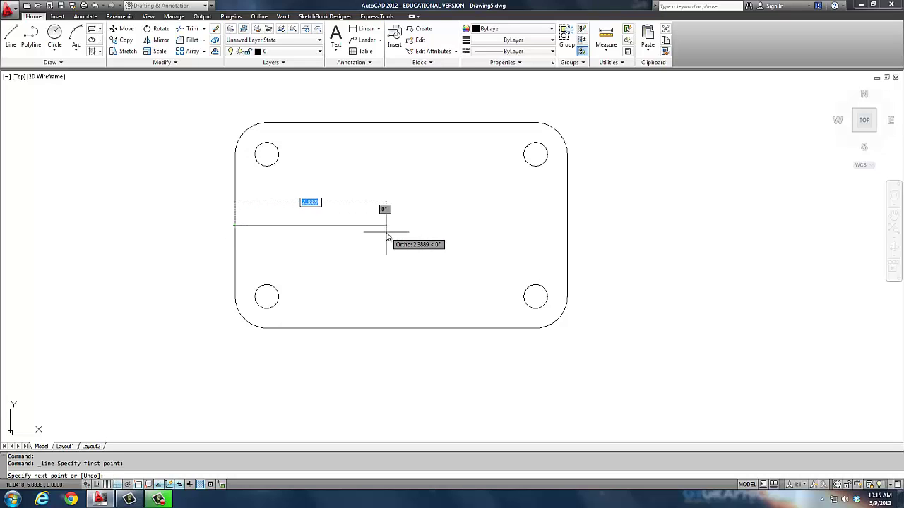
type("1.75")
key("Return")
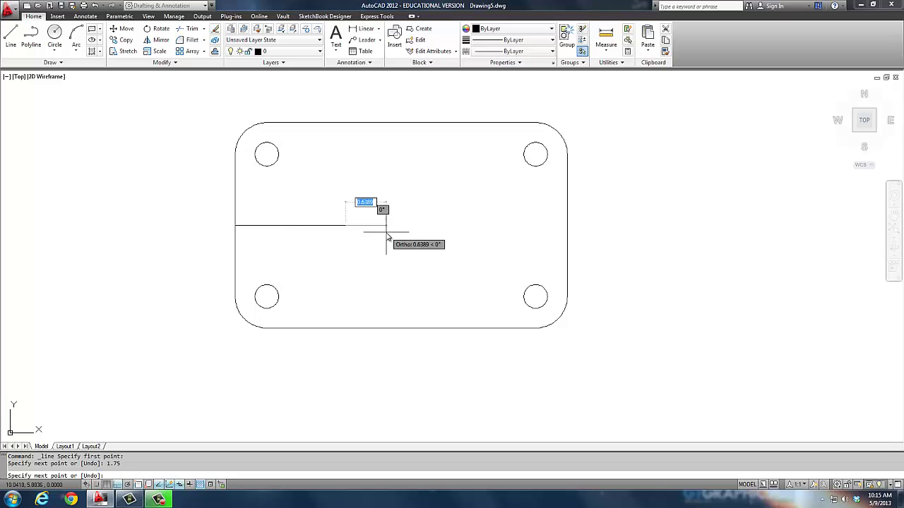
key("Return")
key("Return")
left_click(567, 226)
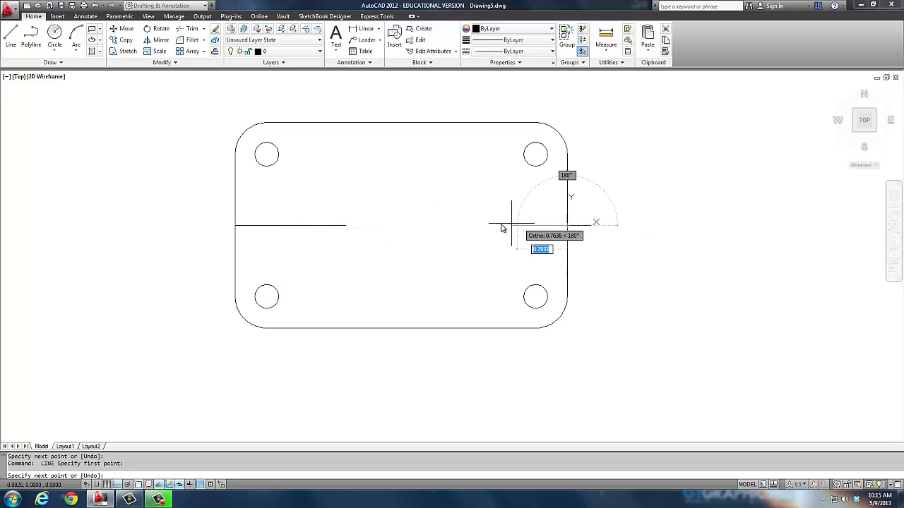
type("1.75")
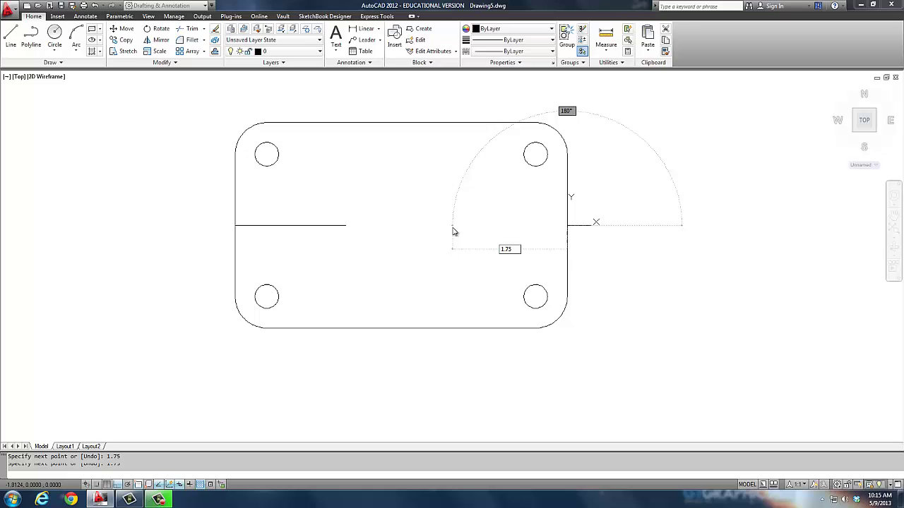
key("Return")
key("Return")
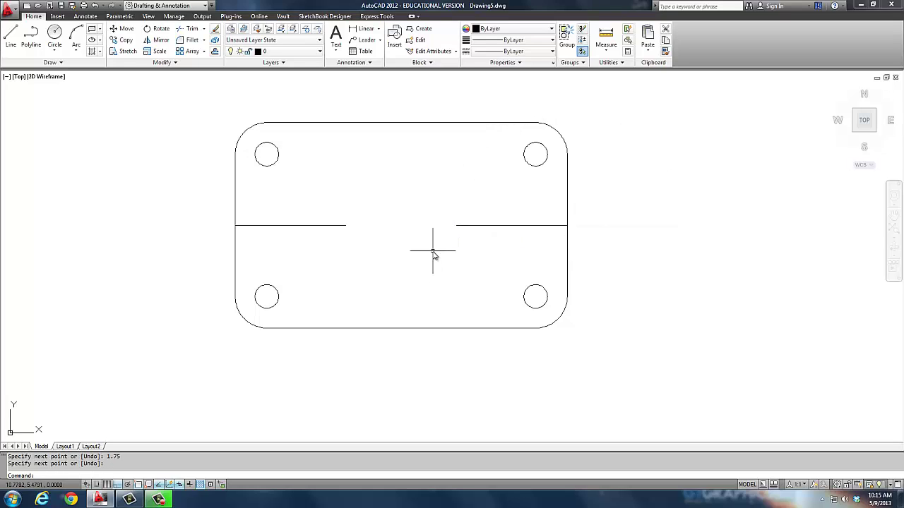
Draw an L-shaped polyline from the right line's inner end, up past the top edge, then left.
type("pl")
key("Return")
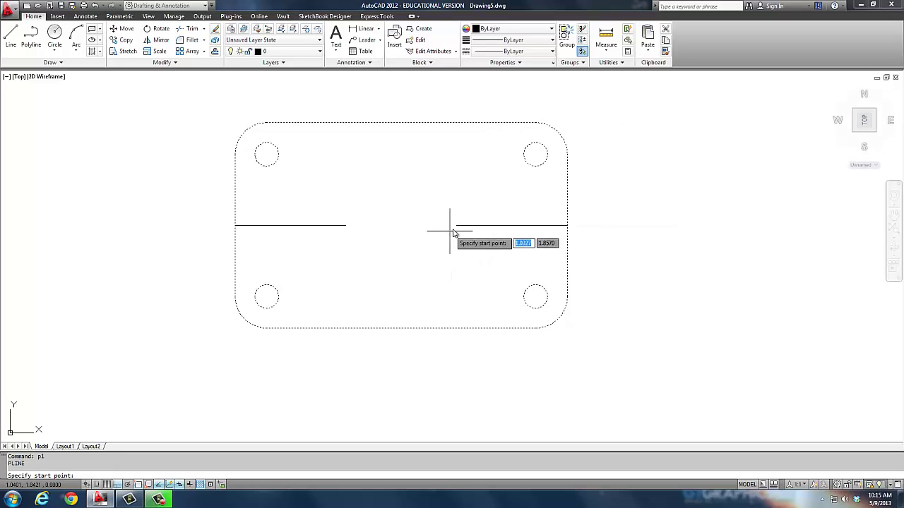
left_click(456, 225)
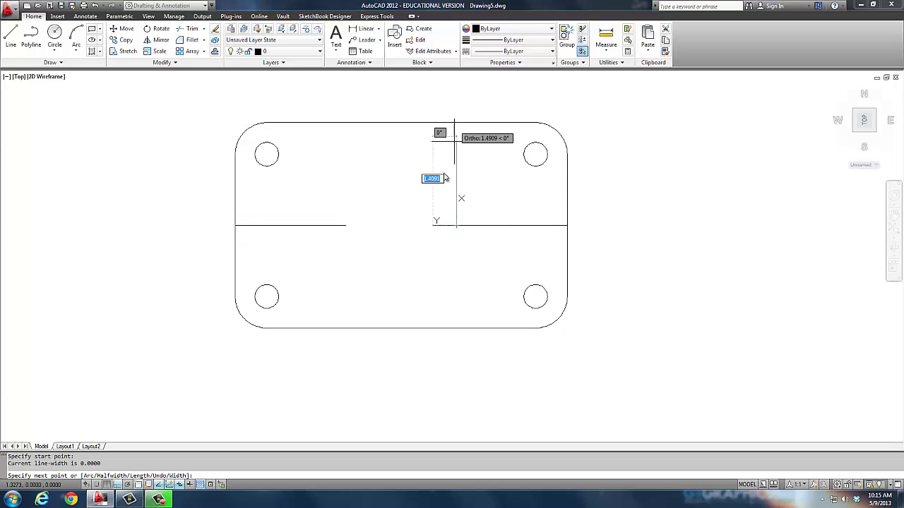
left_click(457, 100)
left_click(306, 104)
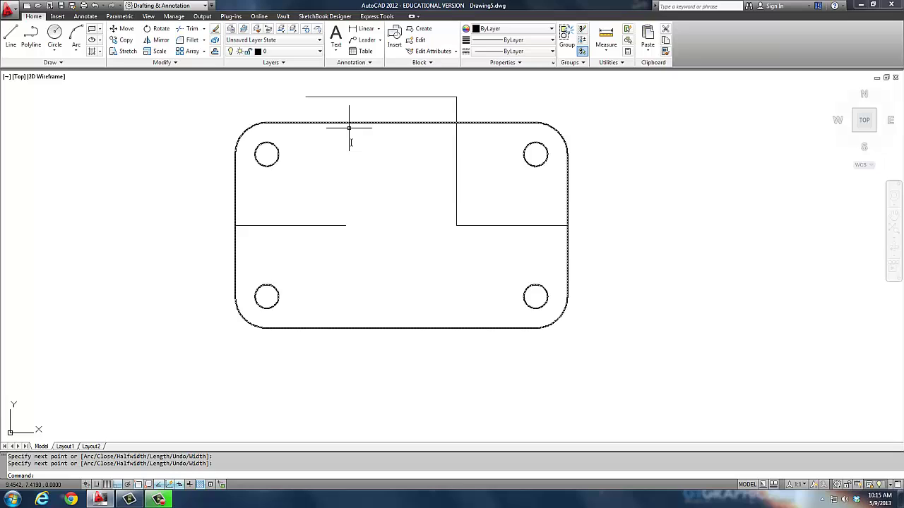
key("Return")
key("Return")
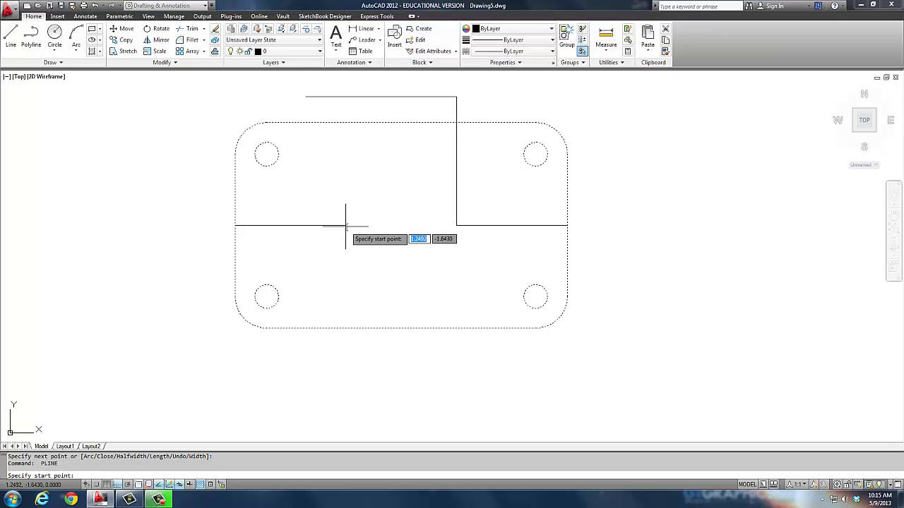
key("Escape")
key("Escape")
Draw a second L-shaped polyline from the left line's inner end, down past the bottom edge, then right.
type("pl")
key("Return")
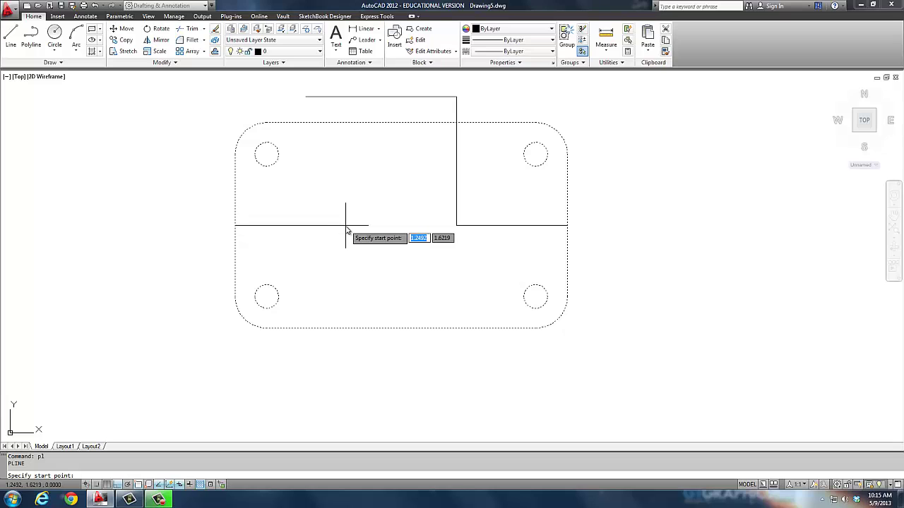
type("end")
key("Return")
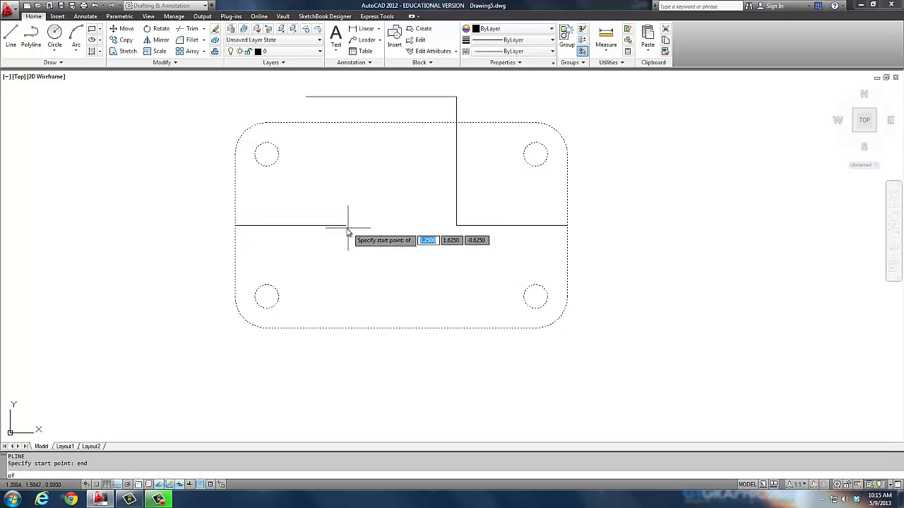
left_click(348, 225)
left_click(348, 360)
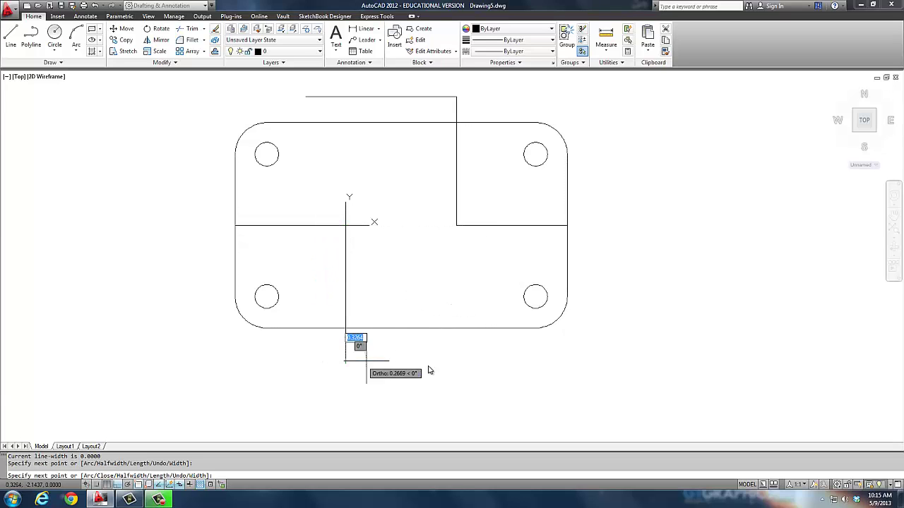
left_click(540, 375)
key("Return")
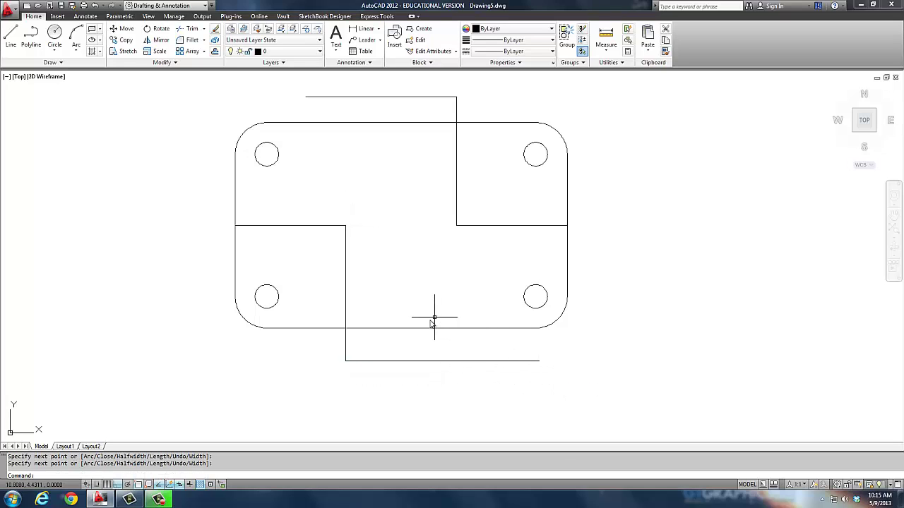
Try filleting the outline corners, abandoning it after the non-coplanar error.
type("f")
key("Return")
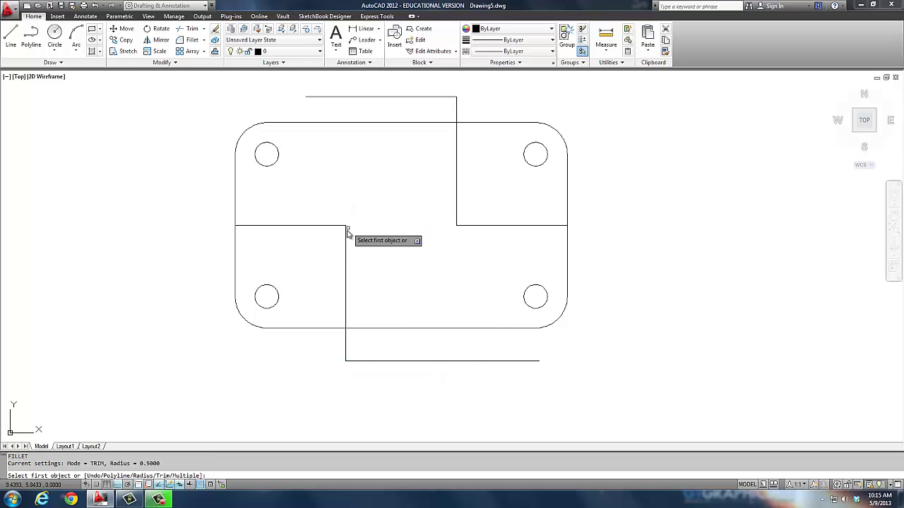
left_click(346, 231)
left_click(397, 97)
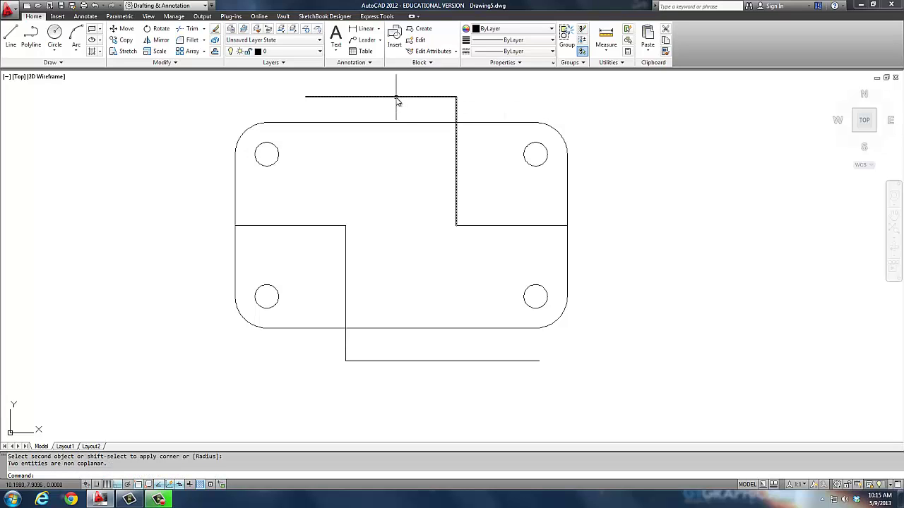
key("Return")
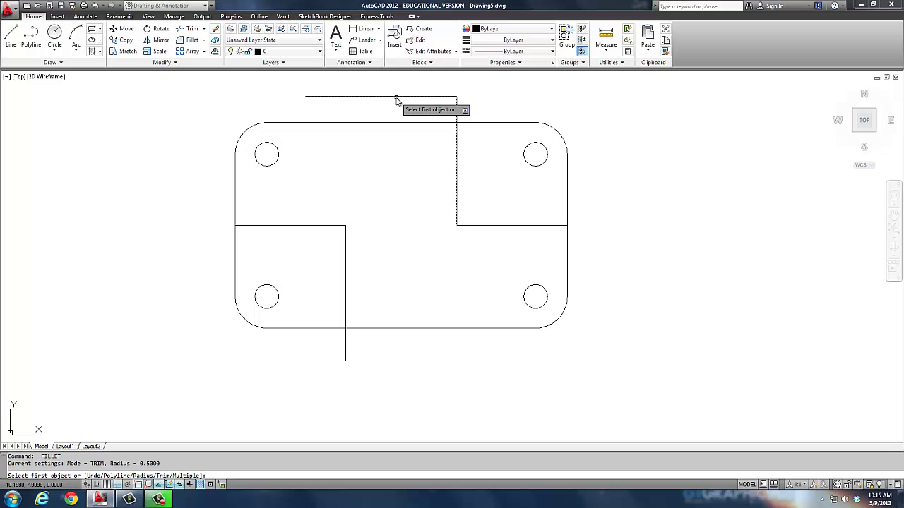
left_click(398, 99)
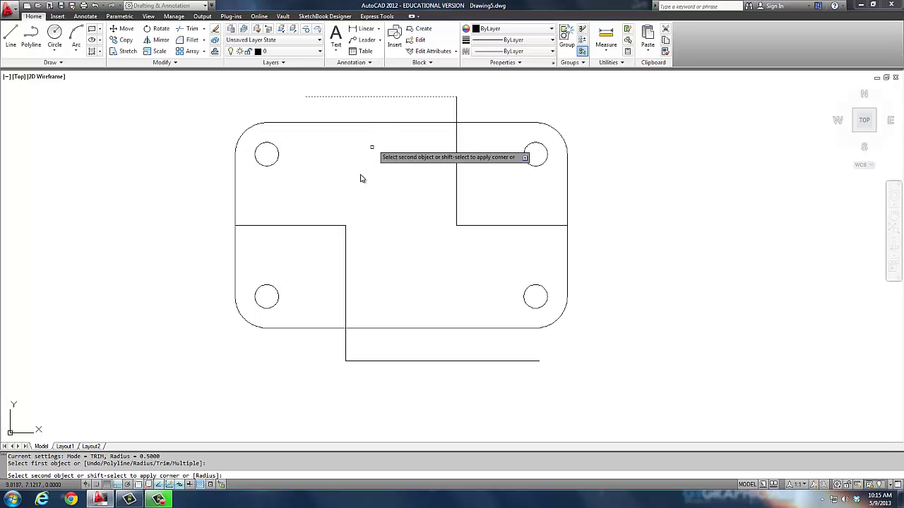
left_click(346, 234)
key("Escape")
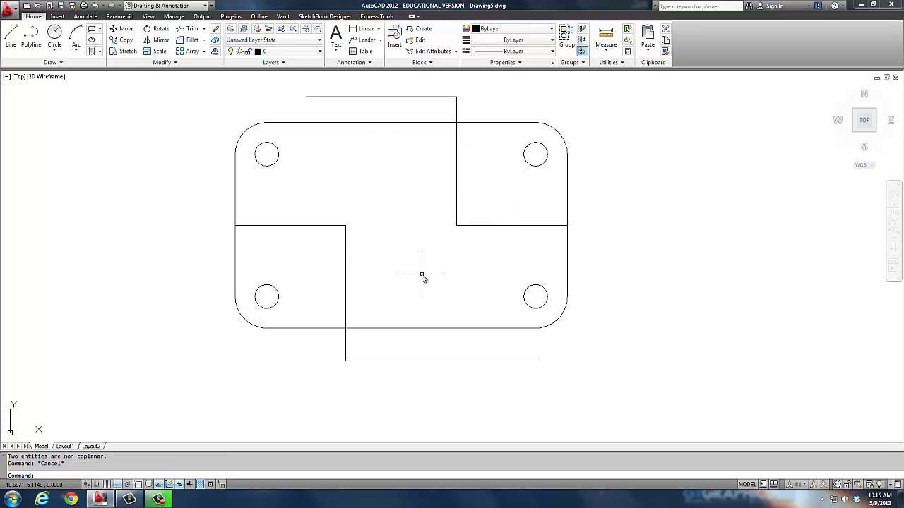
Switch the view to NE Isometric to show the plate solid and its four holes.
left_click(470, 261)
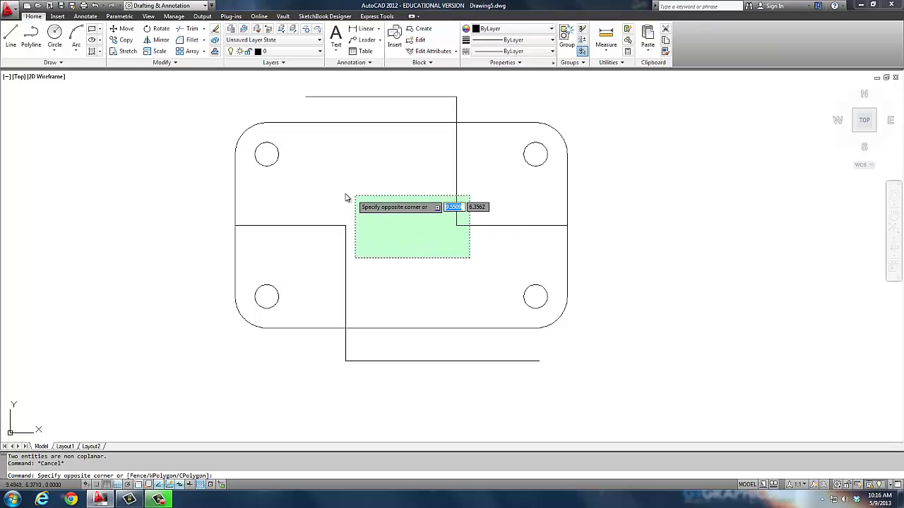
key("Escape")
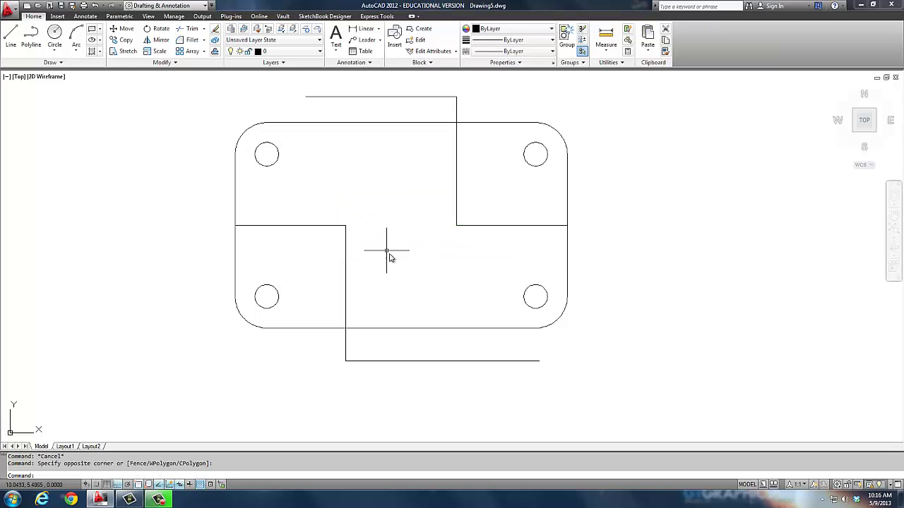
left_click(875, 114)
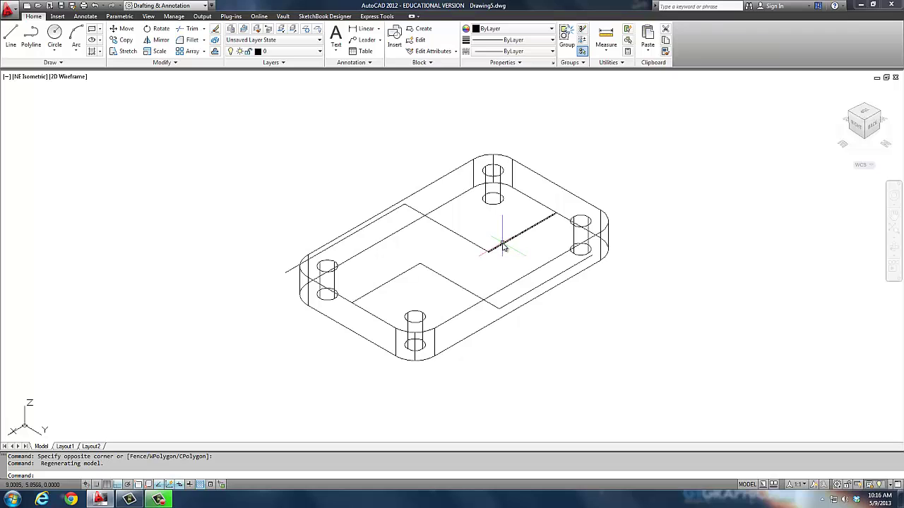
Erase the base-level inner lines and redraw two 1.75-long lines from the top face's edge midpoints.
left_click(447, 290)
left_click(428, 224)
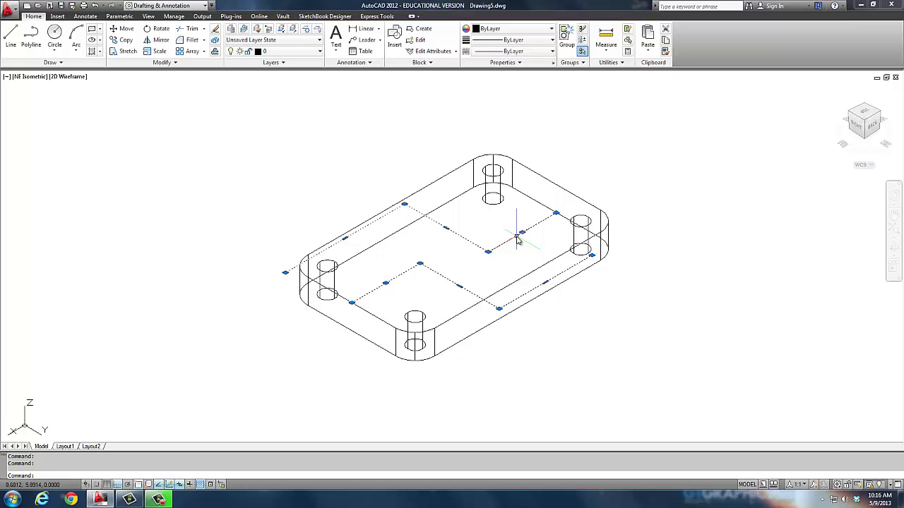
key("Delete")
type("l")
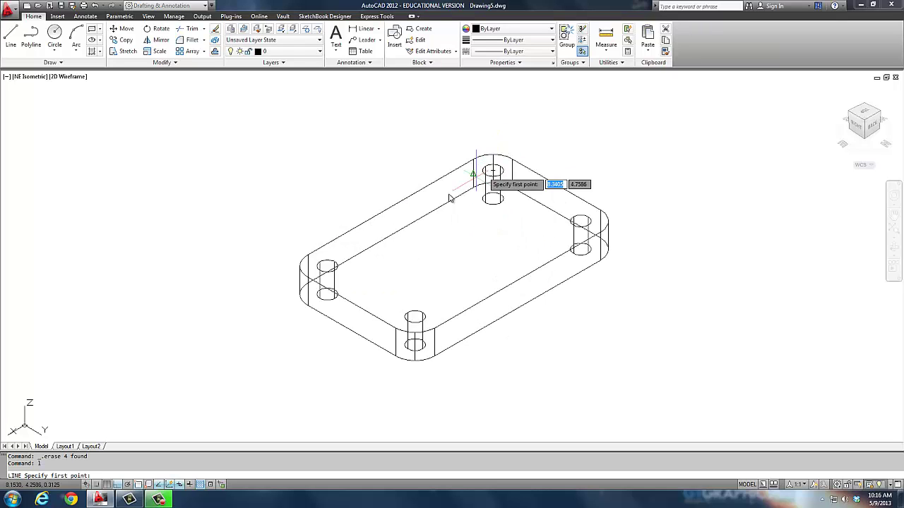
key("Return")
left_click(351, 302)
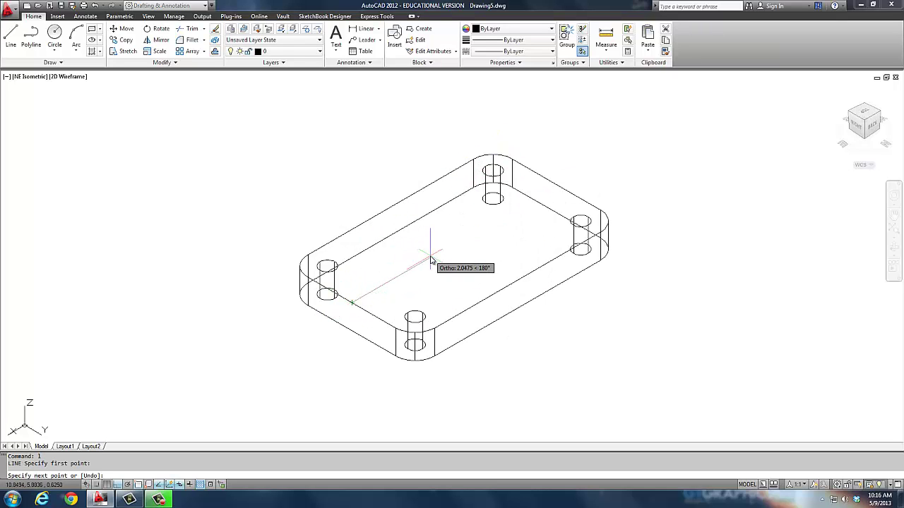
type("1.75")
key("Return")
key("Return")
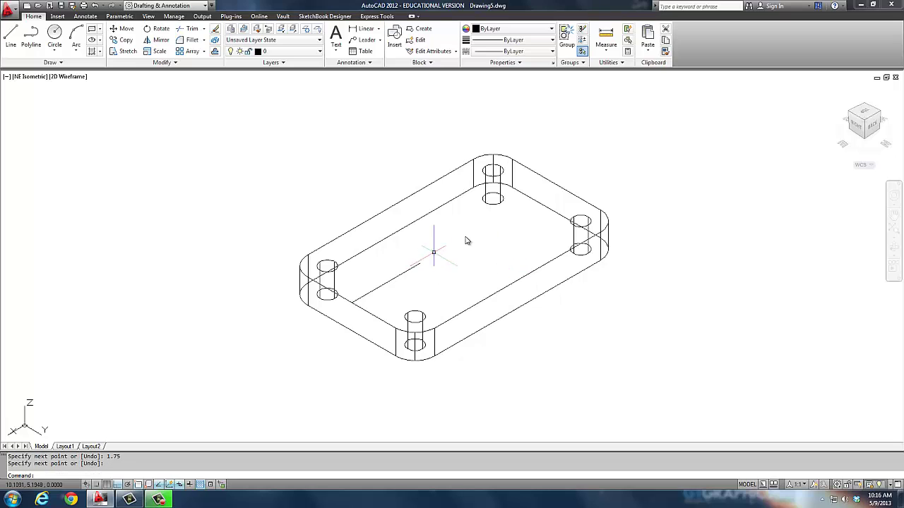
key("Return")
left_click(557, 184)
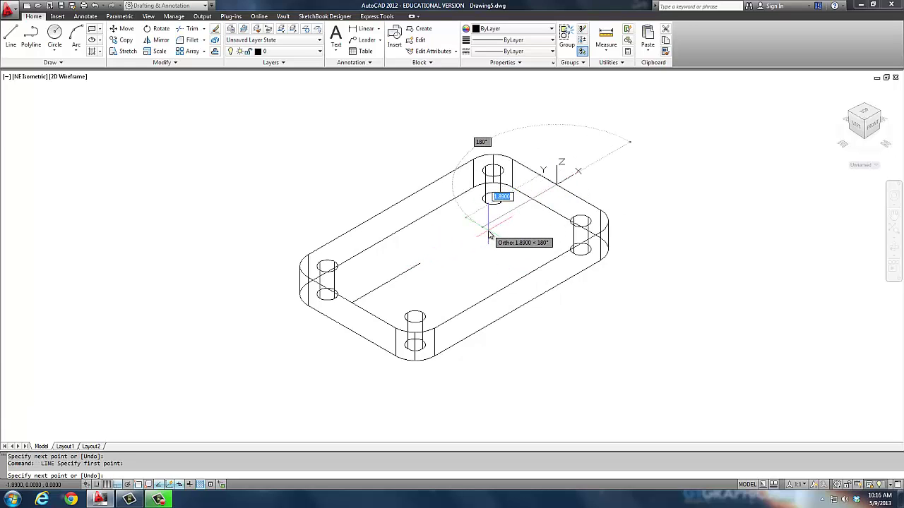
type("1.75")
key("Return")
key("Return")
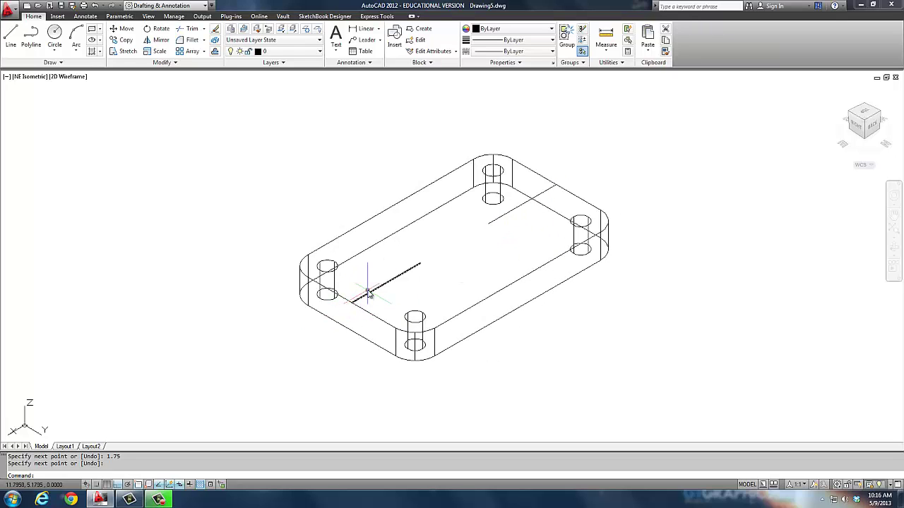
Draw two L-shaped polylines from the top-face lines' inner ends out beyond the plate edges.
type("pl")
key("Return")
left_click(416, 263)
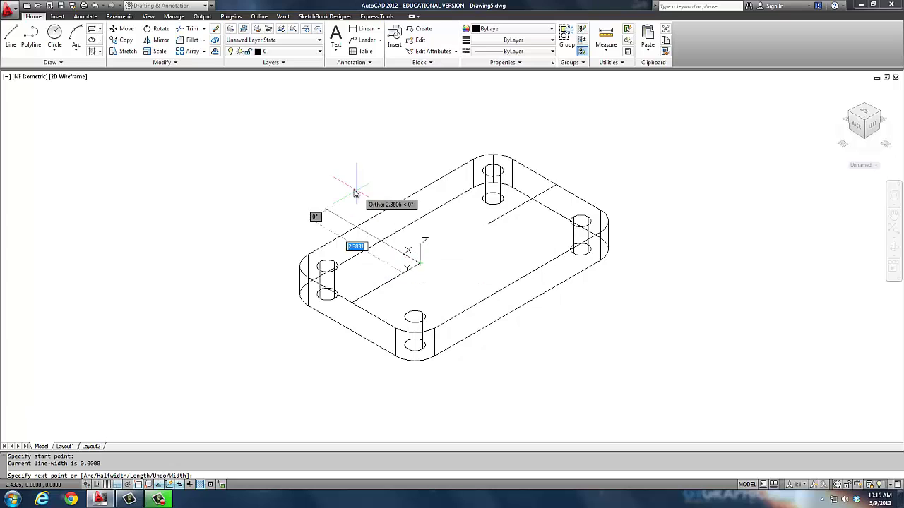
left_click(351, 193)
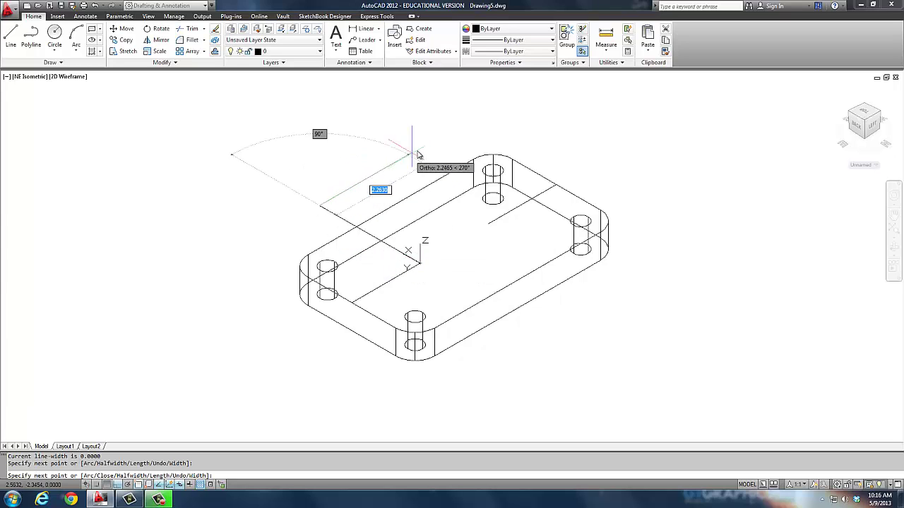
left_click(459, 126)
key("Return")
key("Return")
left_click(489, 223)
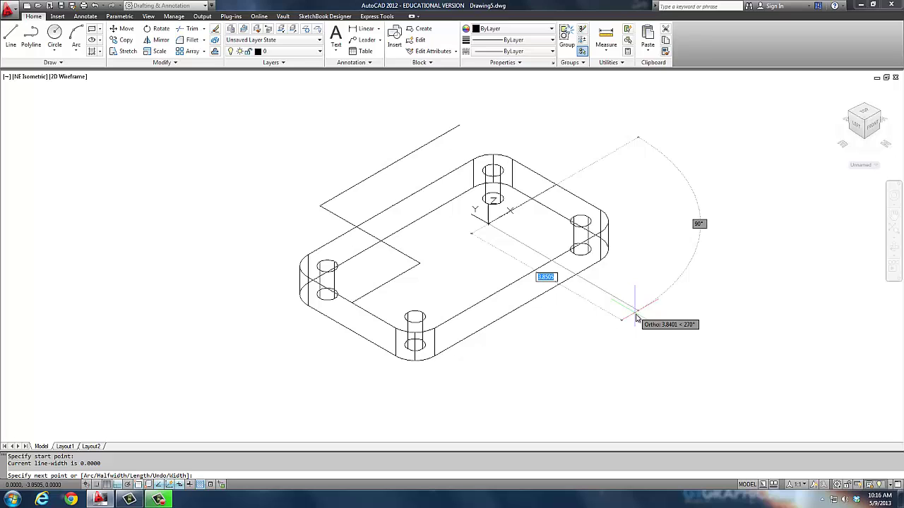
left_click(448, 422)
key("Return")
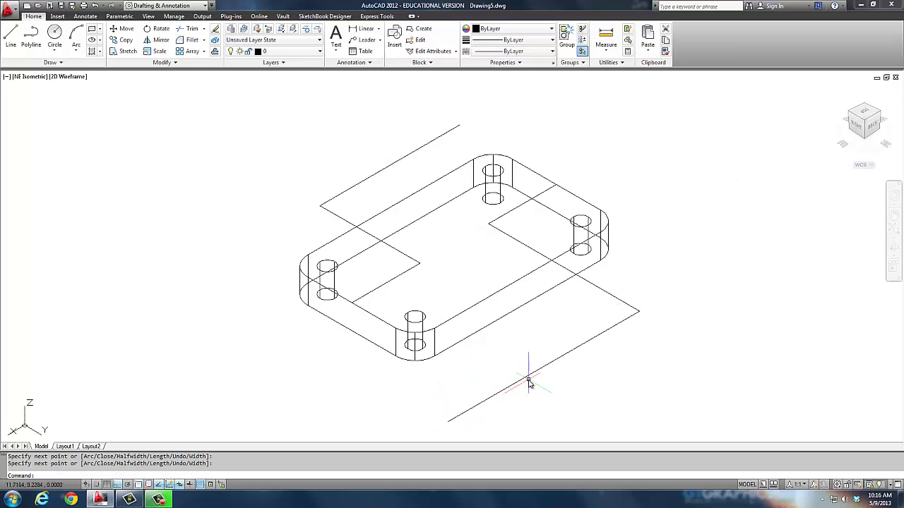
type("f")
key("Return")
Round the lower outline's outer corner with a 0.5 fillet, then retry on the upper outline's corner.
left_click(600, 332)
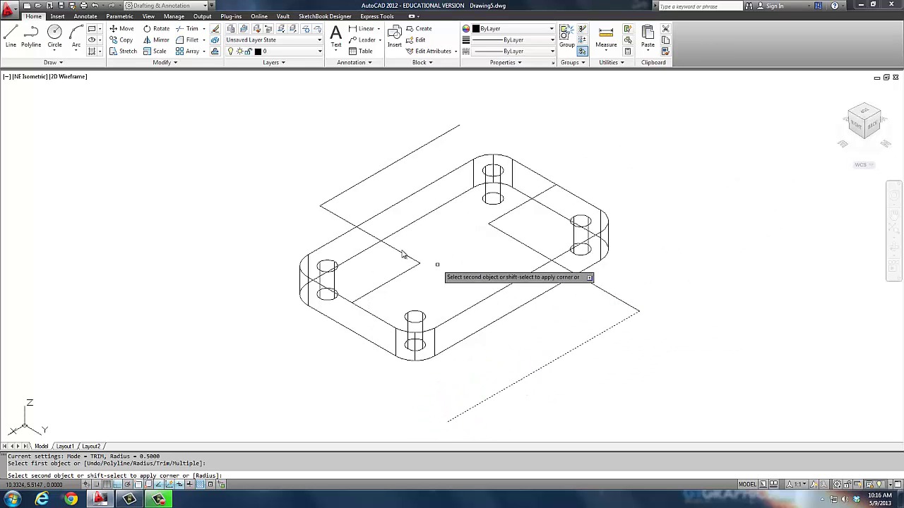
left_click(410, 258)
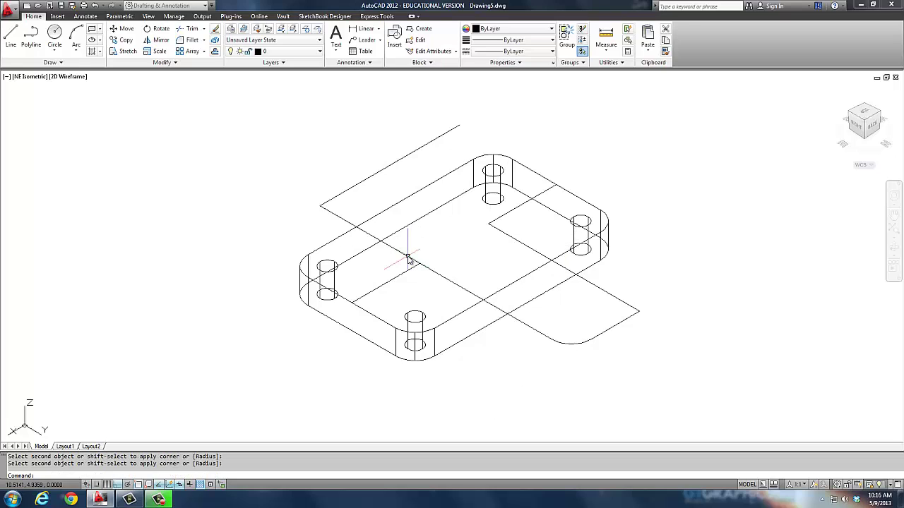
key("Return")
left_click(494, 226)
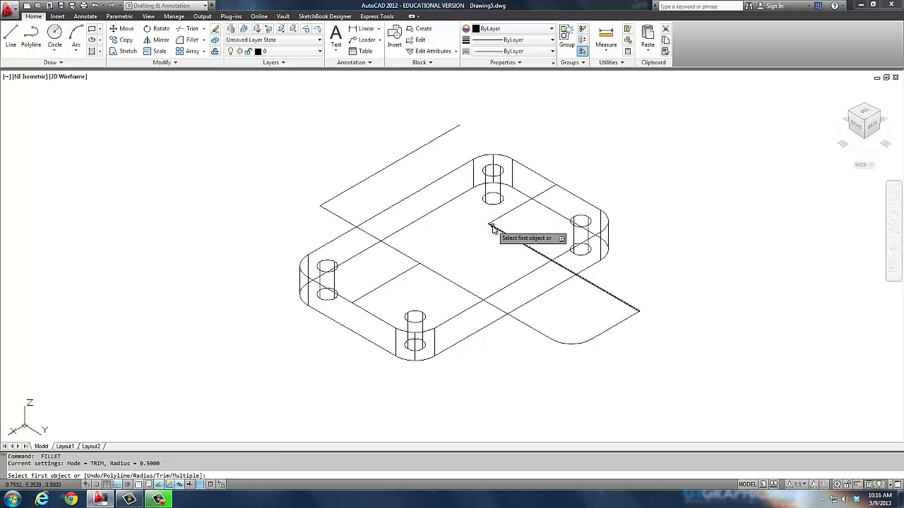
left_click(368, 180)
key("Return")
left_click(373, 178)
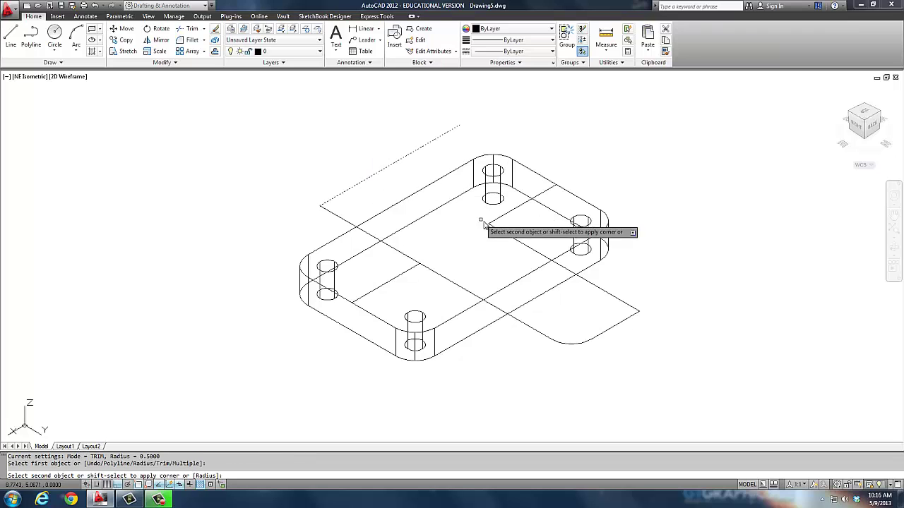
left_click(494, 228)
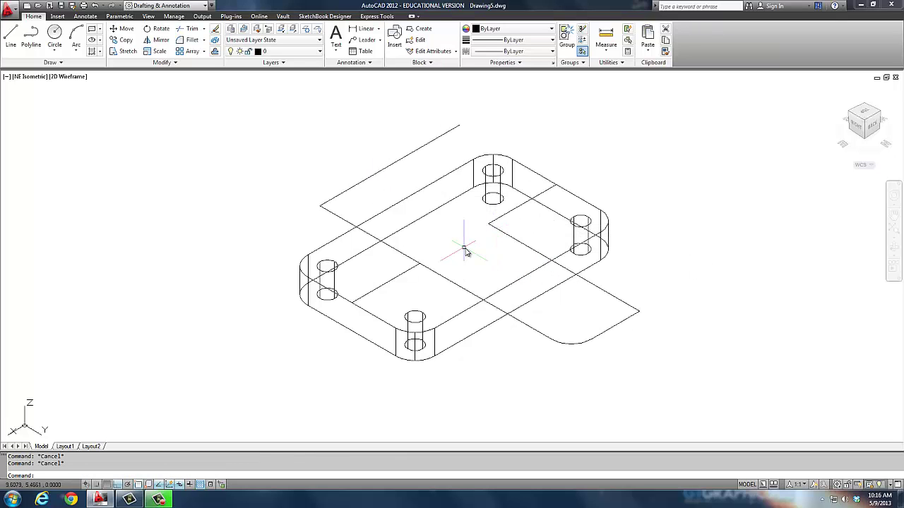
Select a corner grip on the notch outline, then cancel the stretch and the fillet.
left_click(494, 227)
left_click(488, 223)
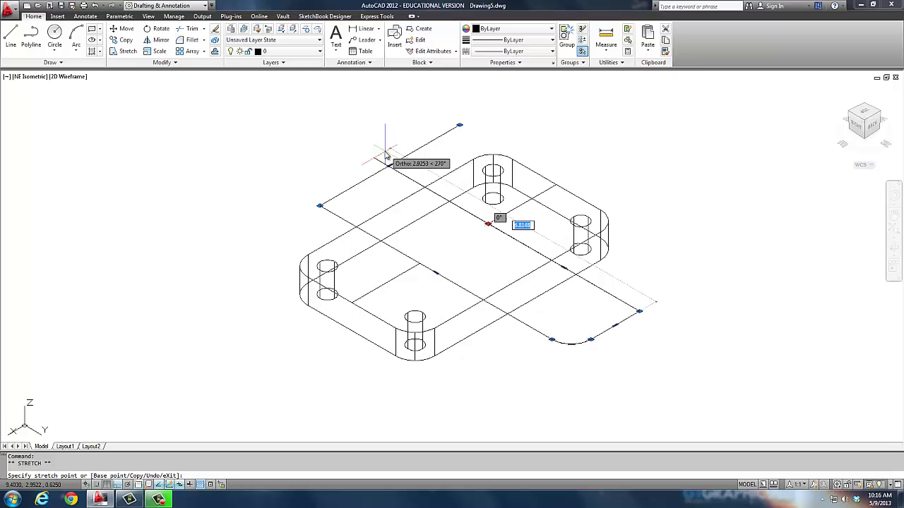
key("Escape")
key("Escape")
key("Return")
type("tr")
key("Return")
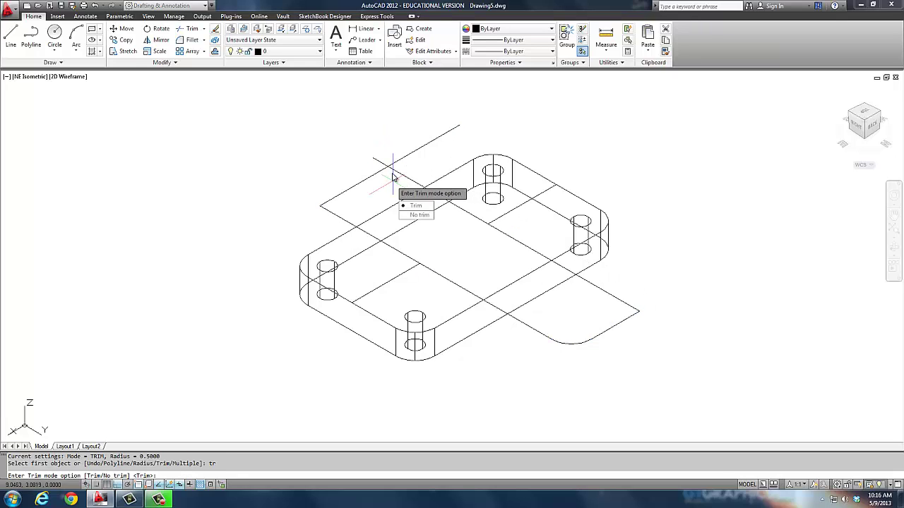
key("Escape")
key("Escape")
Start TRIM with all objects as cutting edges and a crossing window over the overlaps.
type("tr")
key("Return")
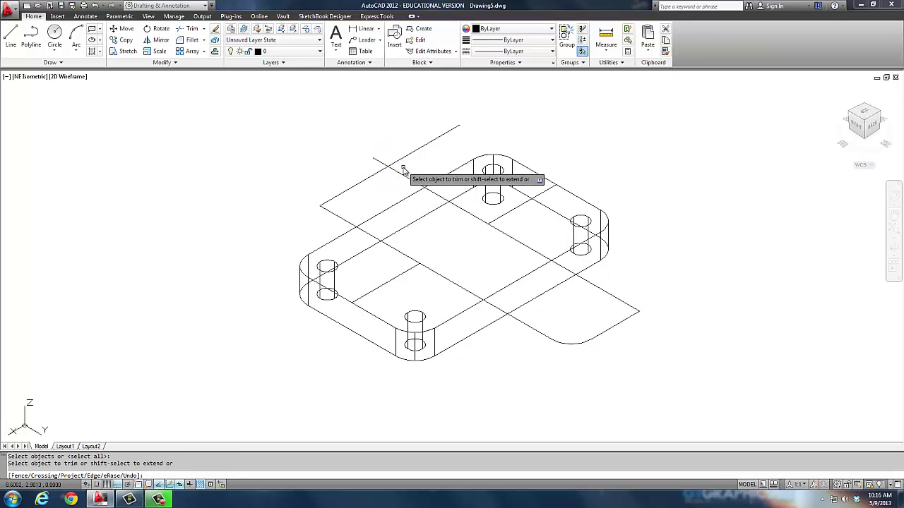
key("Return")
left_click(378, 163)
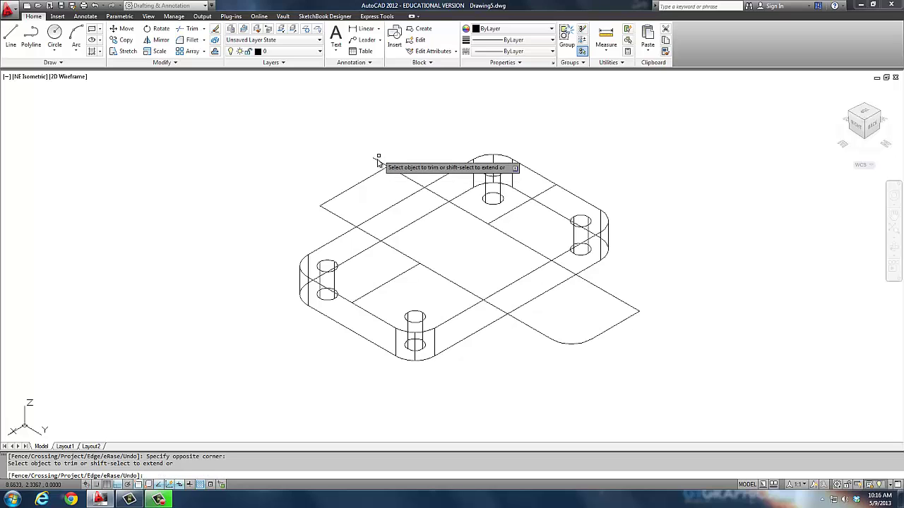
Finish trimming the overlapping lines so the notch outline stands alone.
left_click(382, 167)
key("Return")
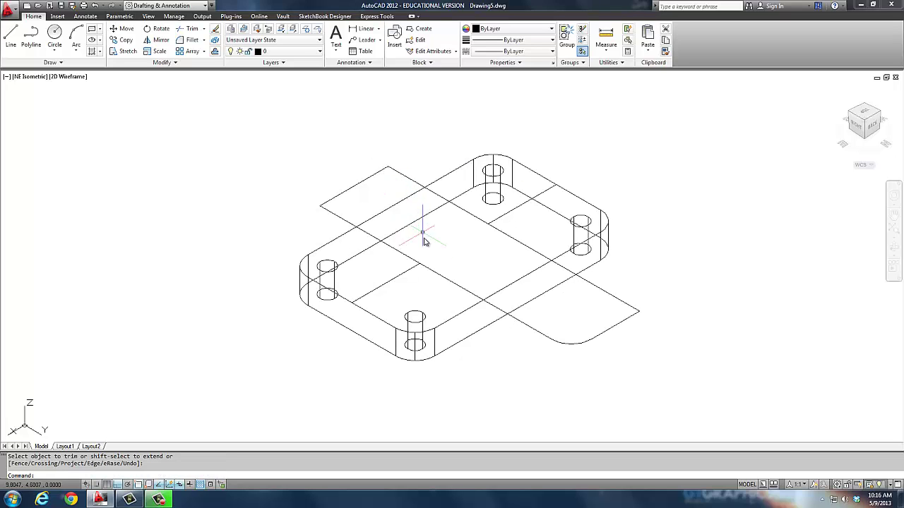
left_click(619, 300)
key("Escape")
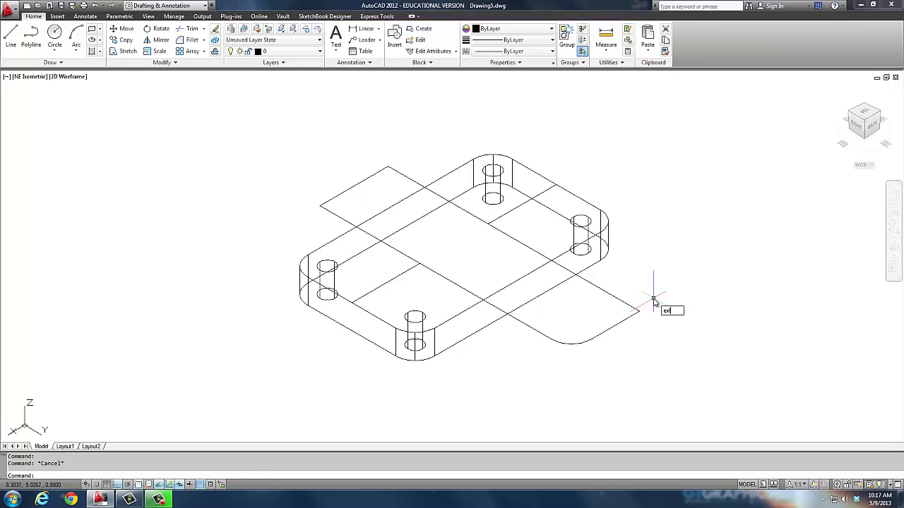
Extrude the long notch outline 0.125 high into a thin solid bar.
type("ext")
key("Return")
left_click(613, 303)
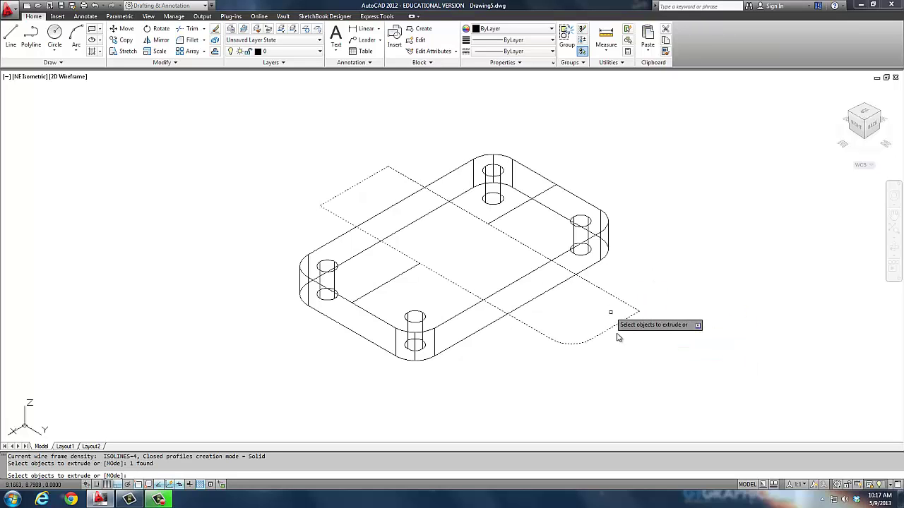
key("Return")
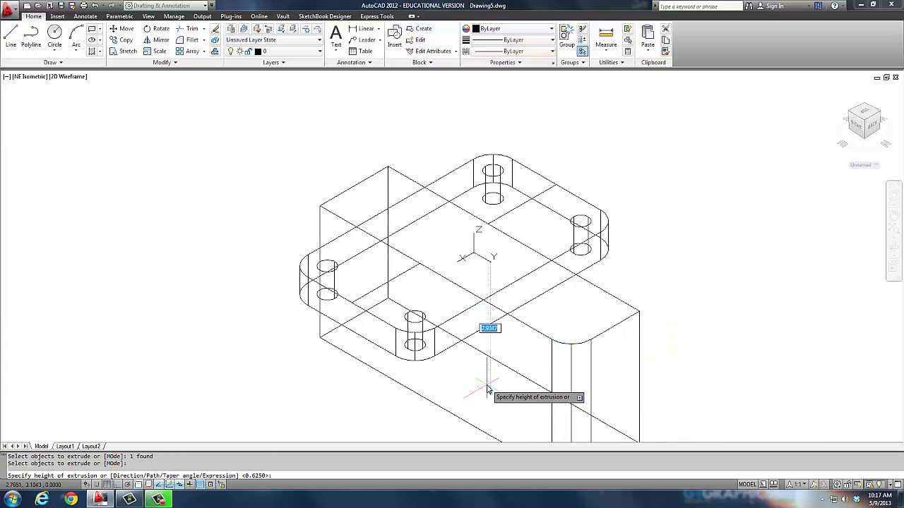
type(".125")
key("Return")
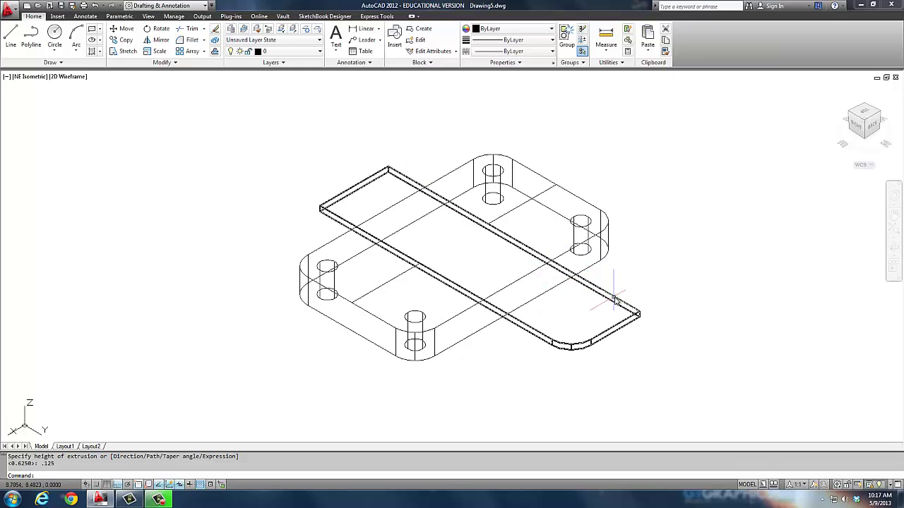
Switch to the Right side view, cancelling the mistaken command on the plate.
type("b")
key("Return")
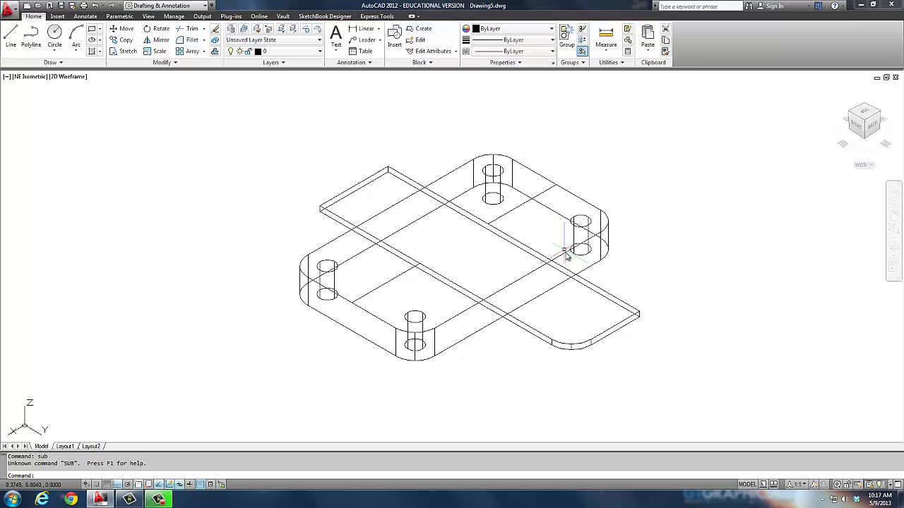
left_click(569, 258)
key("Return")
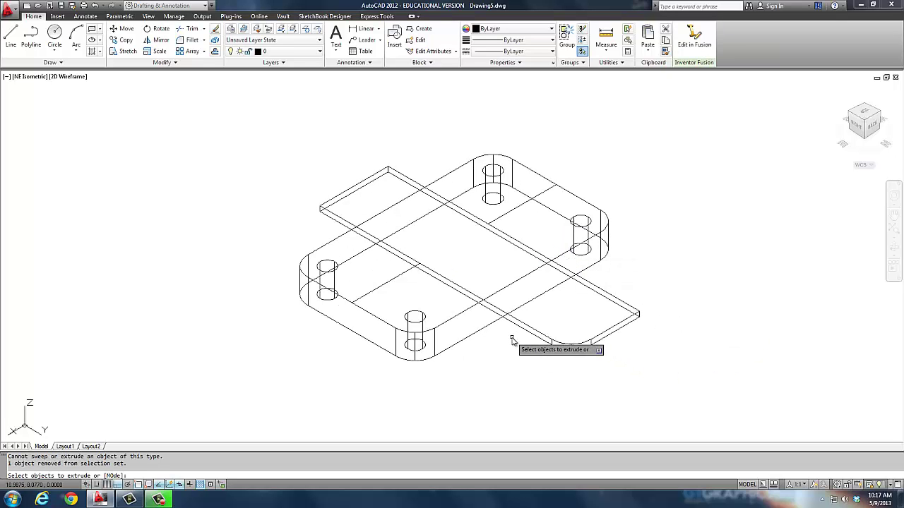
left_click(862, 127)
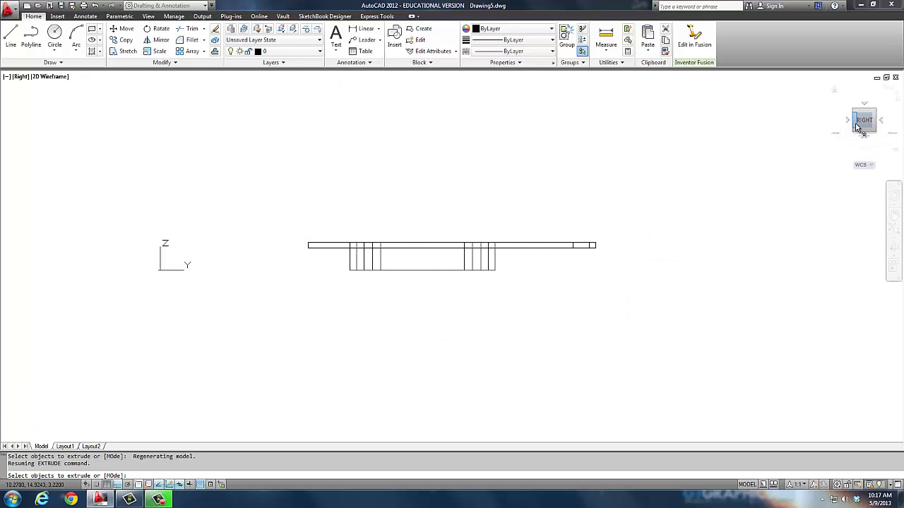
middle_click_drag(524, 273, 518, 281)
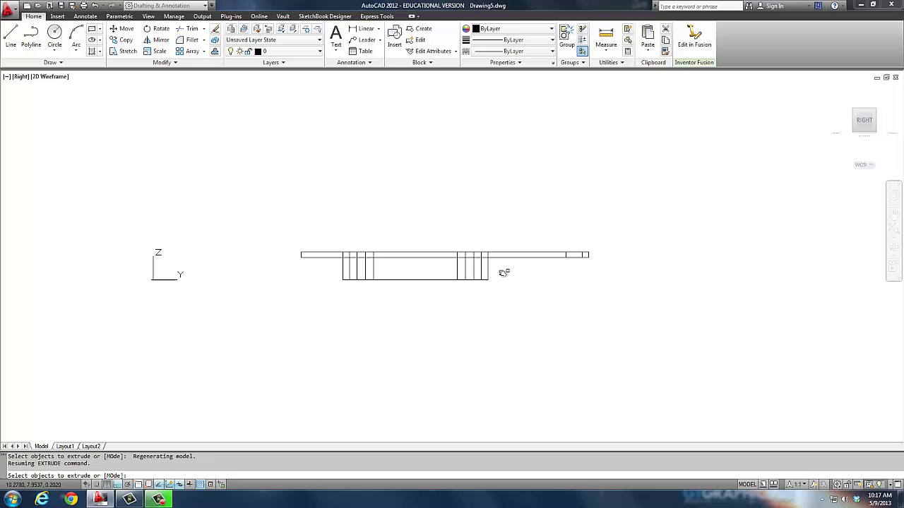
key("Escape")
Subtract the thin bar from the plate, then return to NE Isometric view.
type("su")
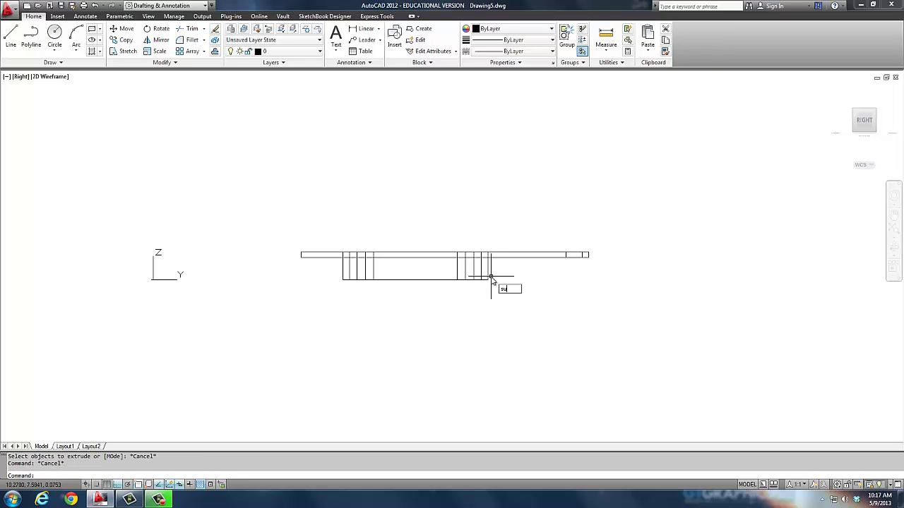
type("b")
key("Return")
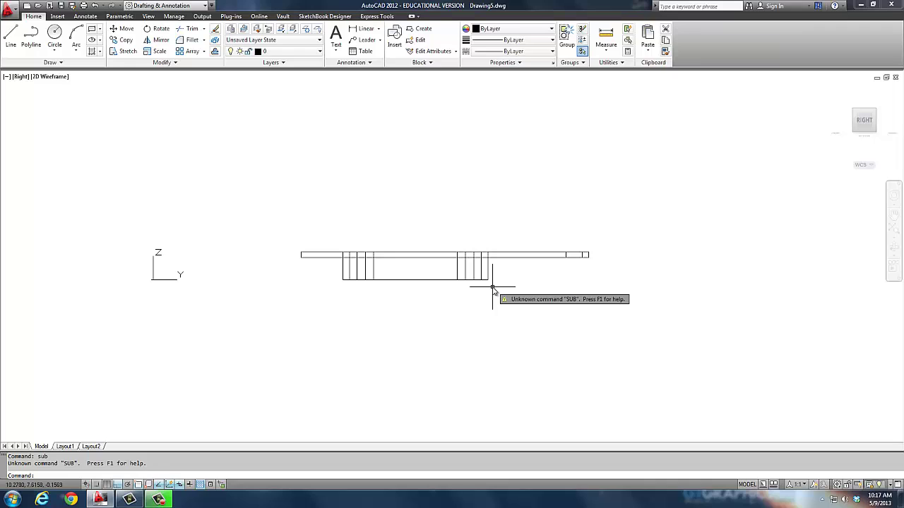
key("Escape")
key("Escape")
type("subtra")
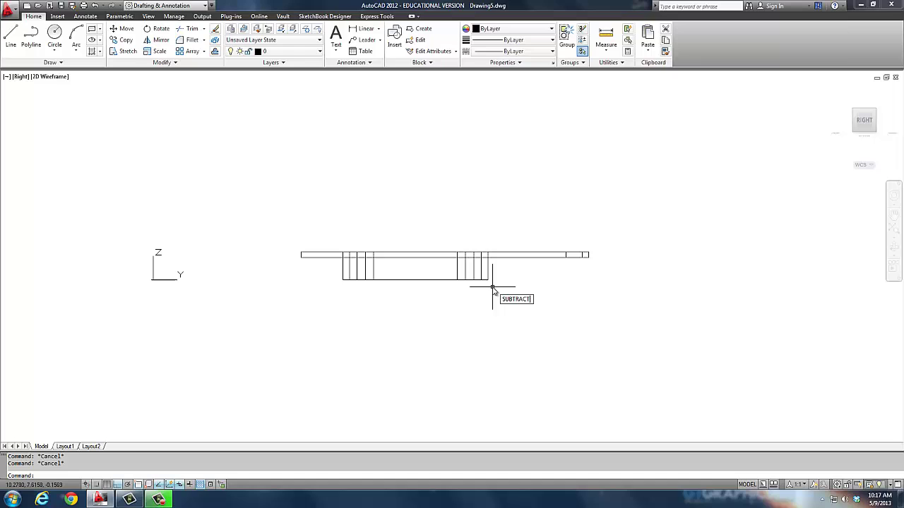
key("Return")
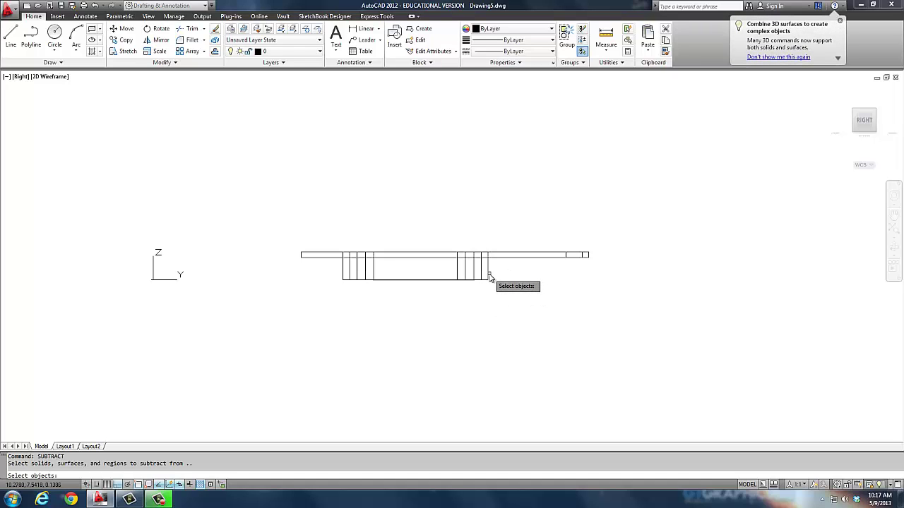
left_click(488, 275)
key("Return")
left_click(511, 256)
key("Return")
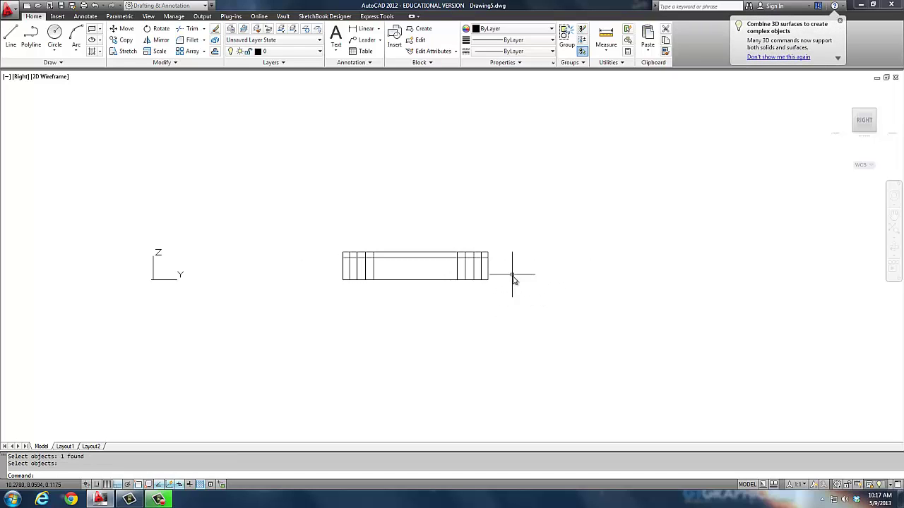
left_click(876, 114)
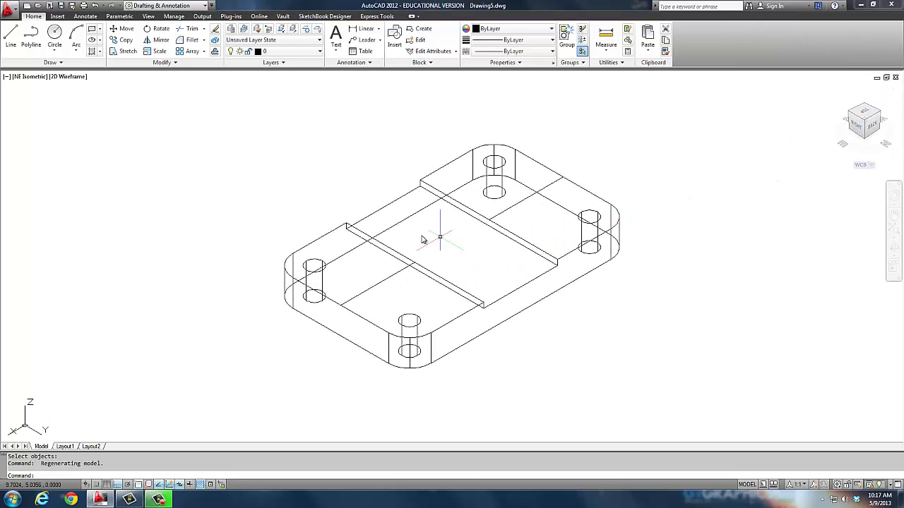
Erase the leftover top lines and a stray line drawn at the plate's lower-left corner.
left_click(377, 281)
left_click(371, 287)
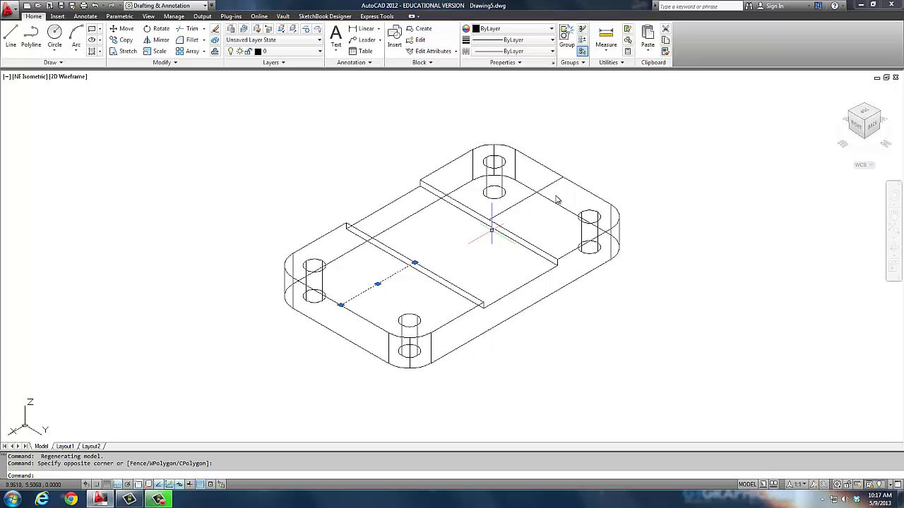
key("Delete")
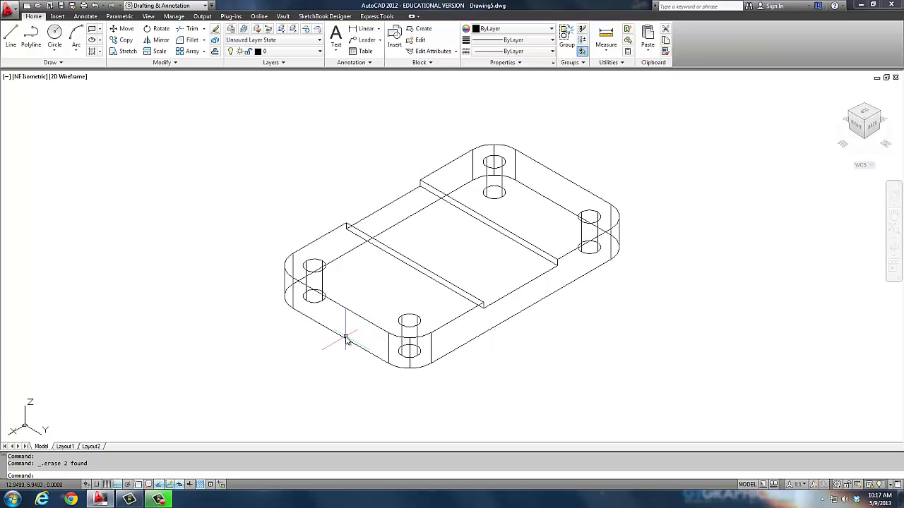
type("l")
key("Return")
left_click(287, 305)
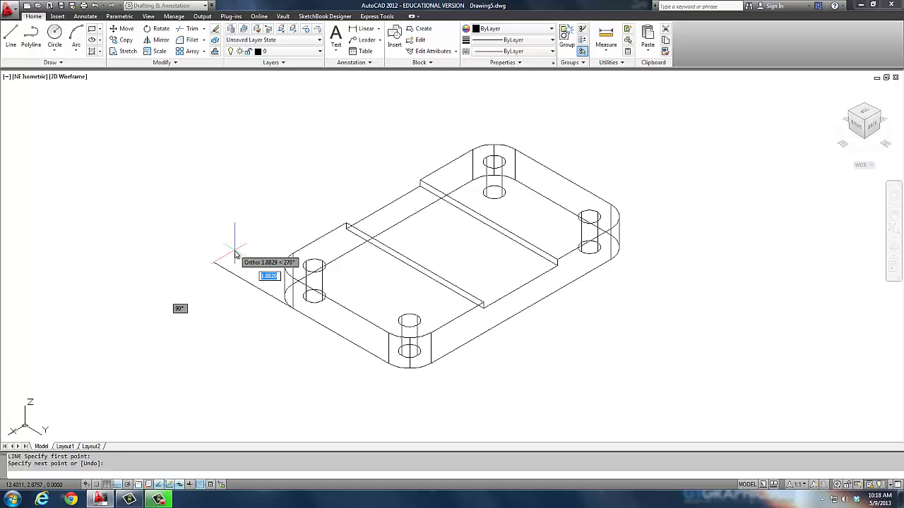
left_click(235, 254)
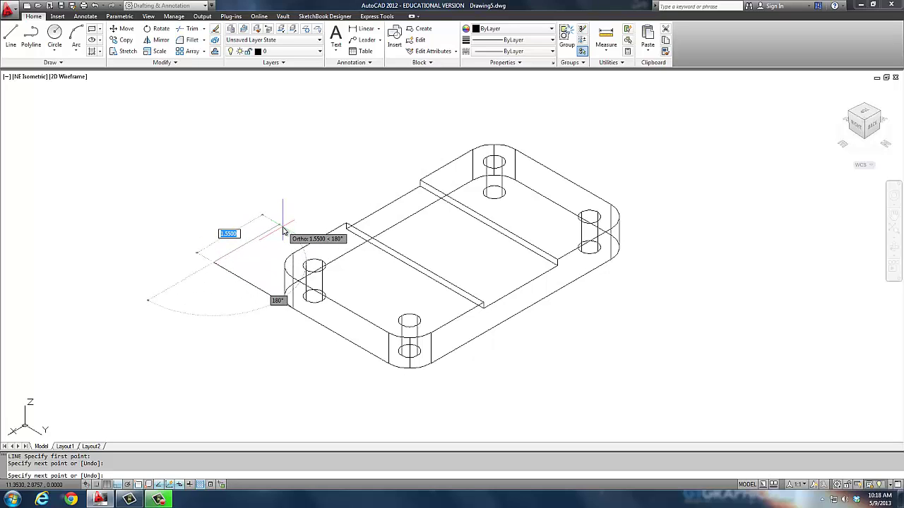
key("Escape")
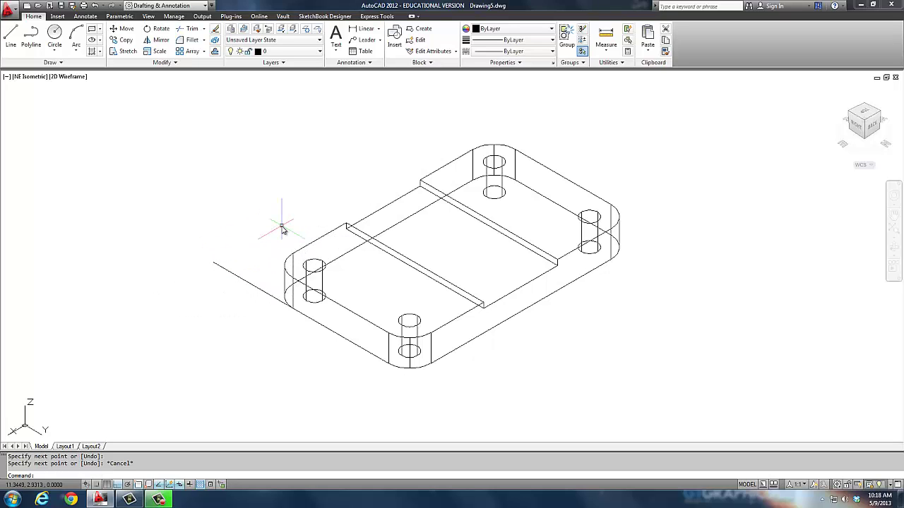
left_click(283, 253)
left_click(240, 301)
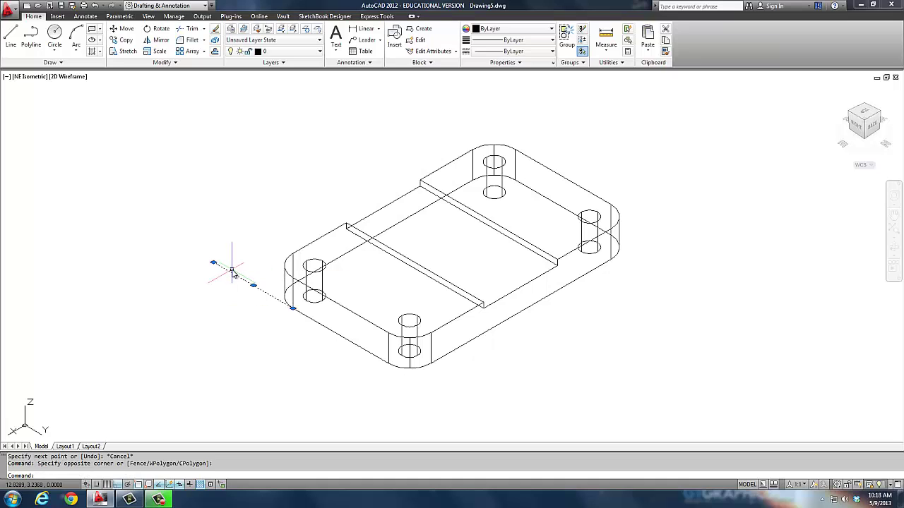
type("e")
key("Return")
Draw a closed polyline rectangle with 1.5 short sides across the plate's front-left end.
type("pl")
key("Return")
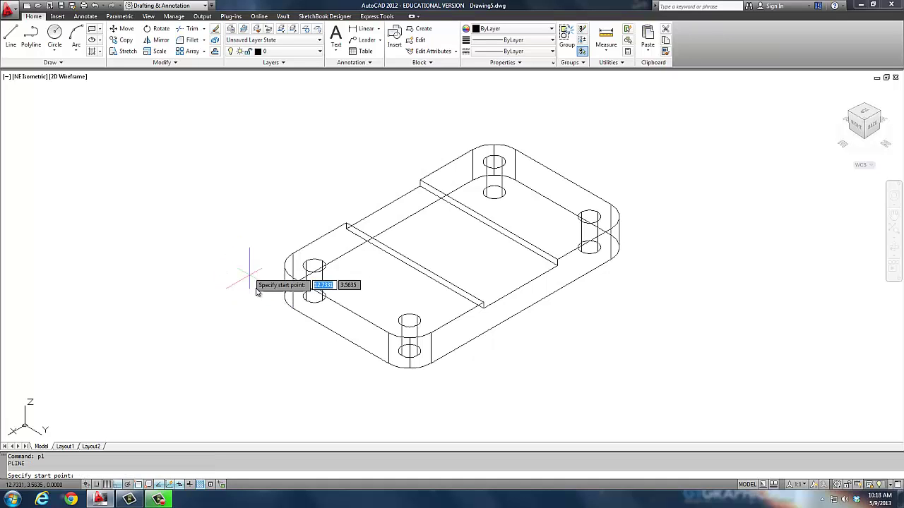
left_click(293, 303)
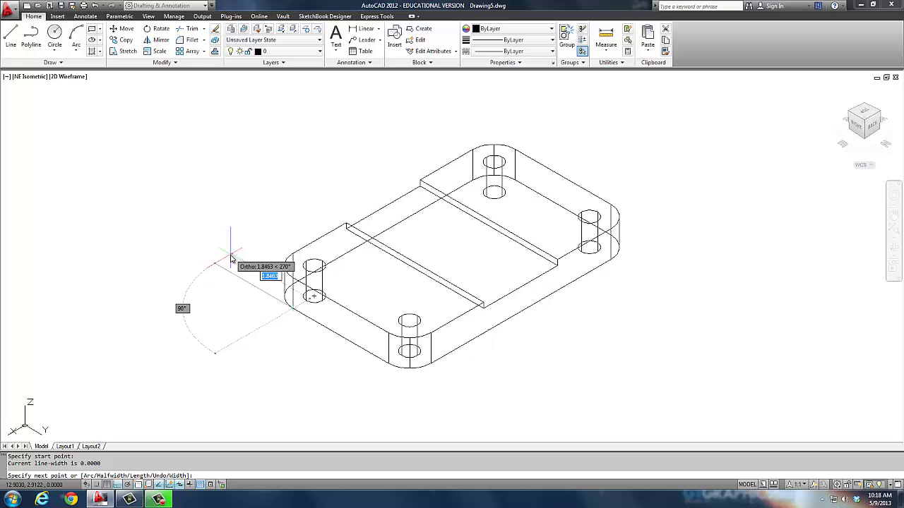
left_click(216, 264)
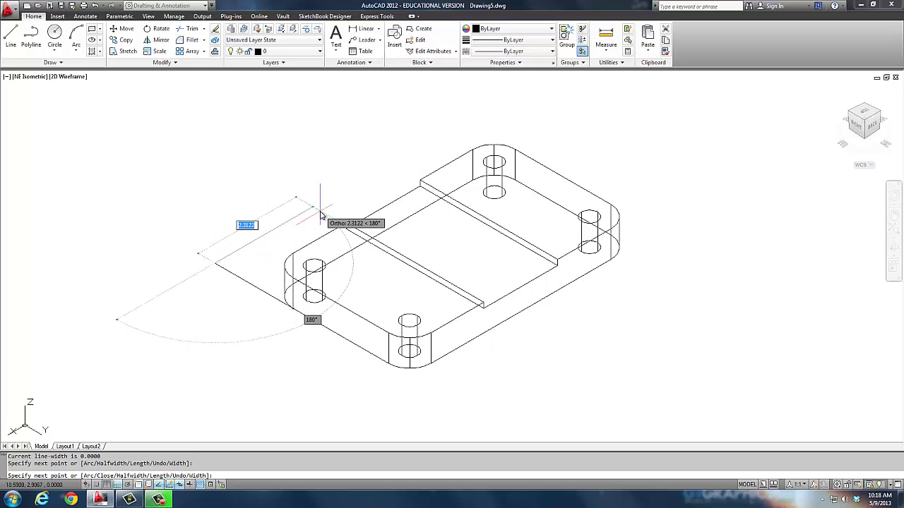
type("1.5")
key("Return")
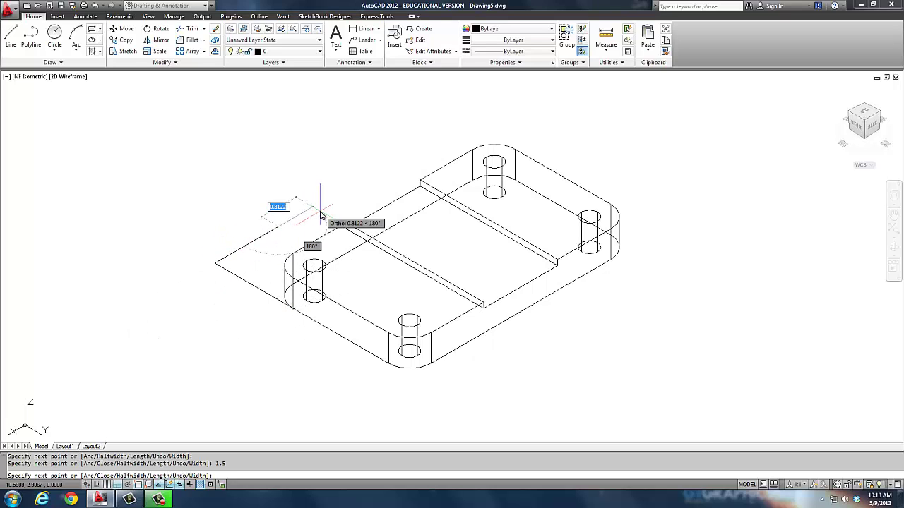
left_click(533, 387)
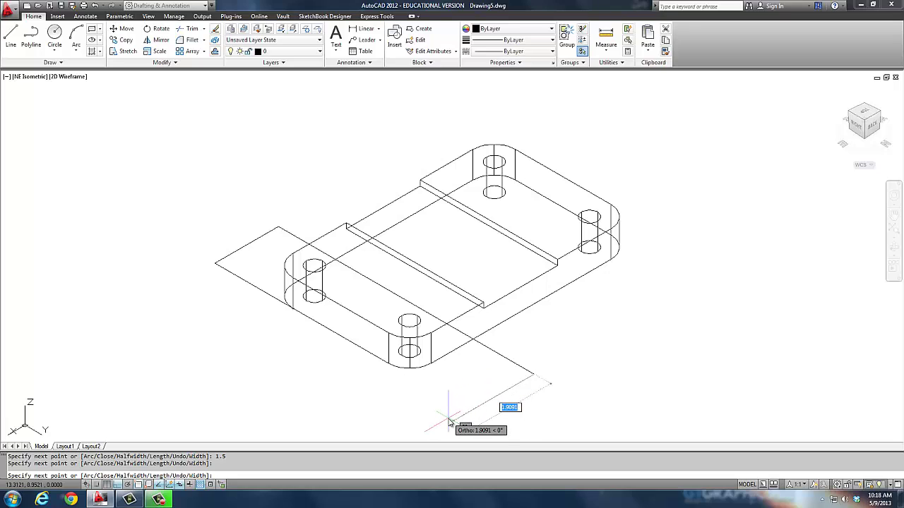
type("1.5")
key("Return")
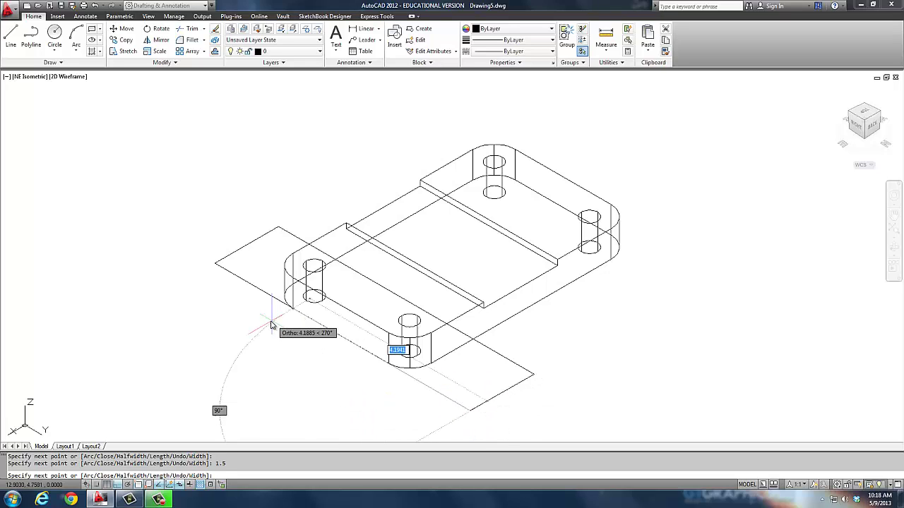
type("cl")
key("Return")
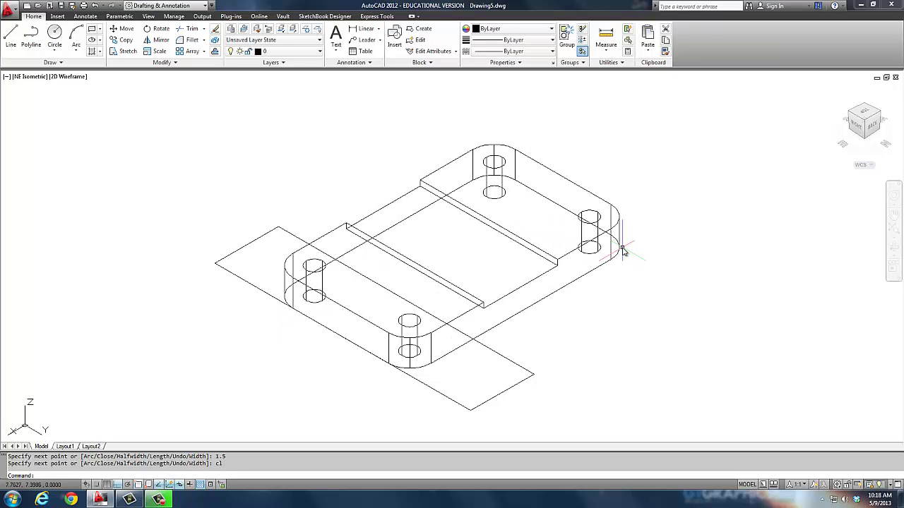
Draw a closed polyline rectangle with 1.5 short sides across the plate's back-right end.
type("pl")
key("Return")
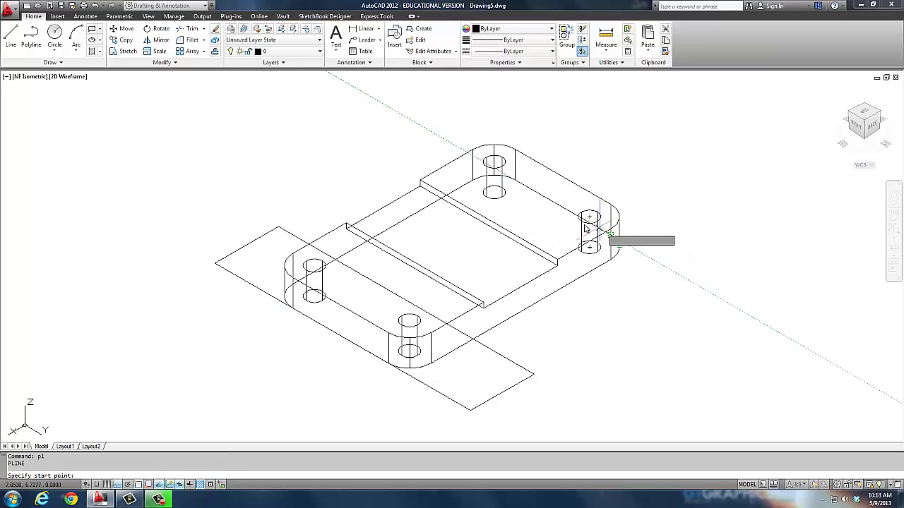
left_click(515, 182)
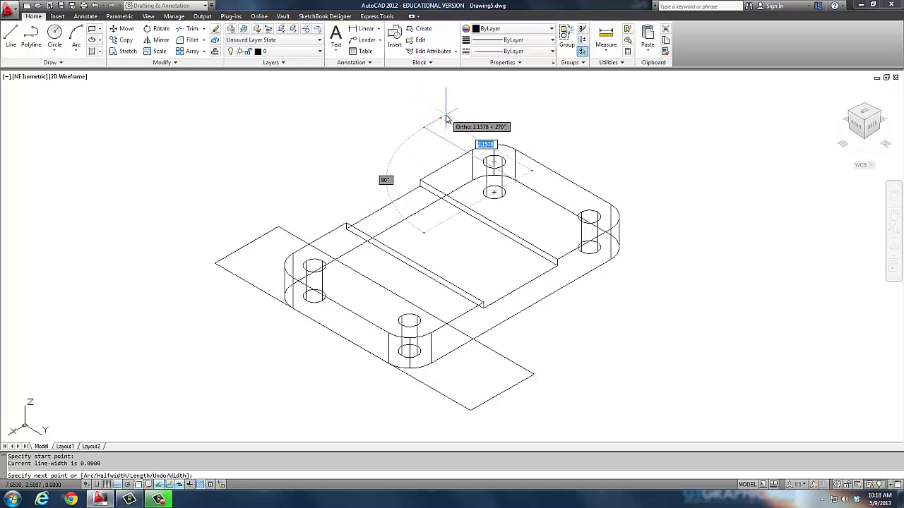
left_click(424, 133)
type("1.5")
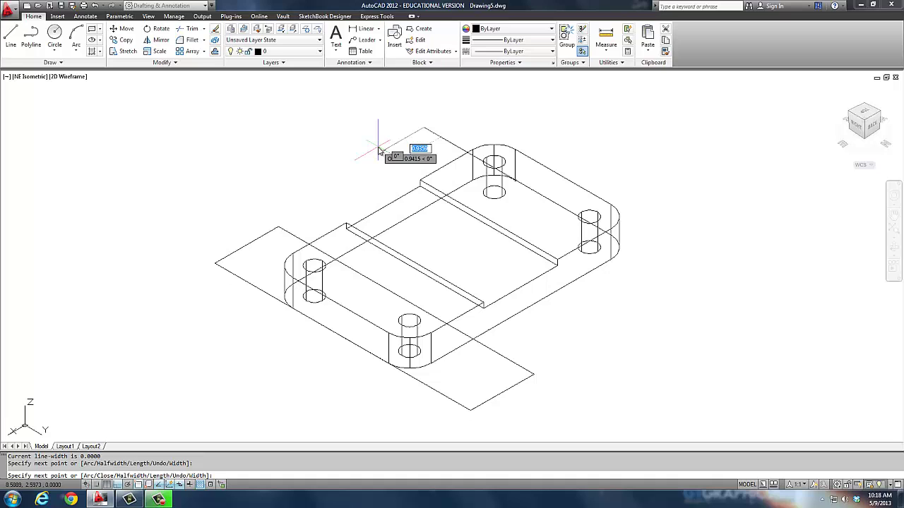
key("Return")
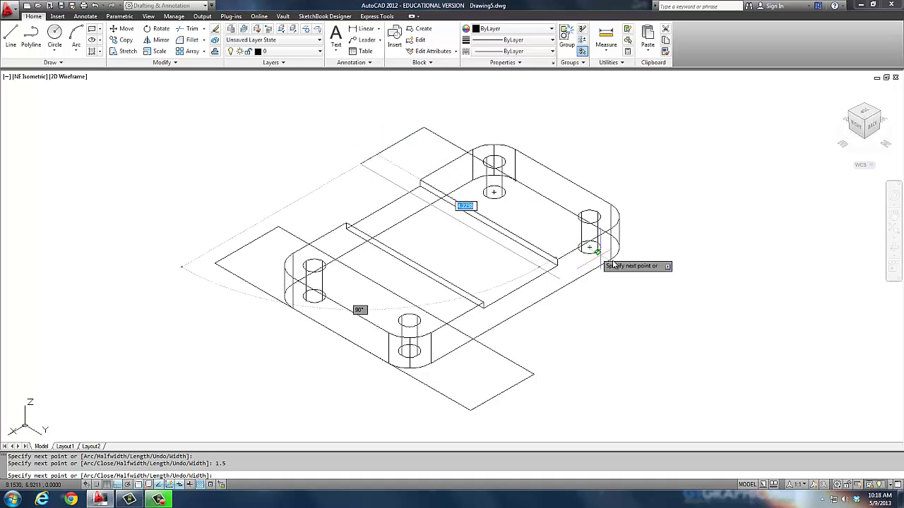
left_click(664, 317)
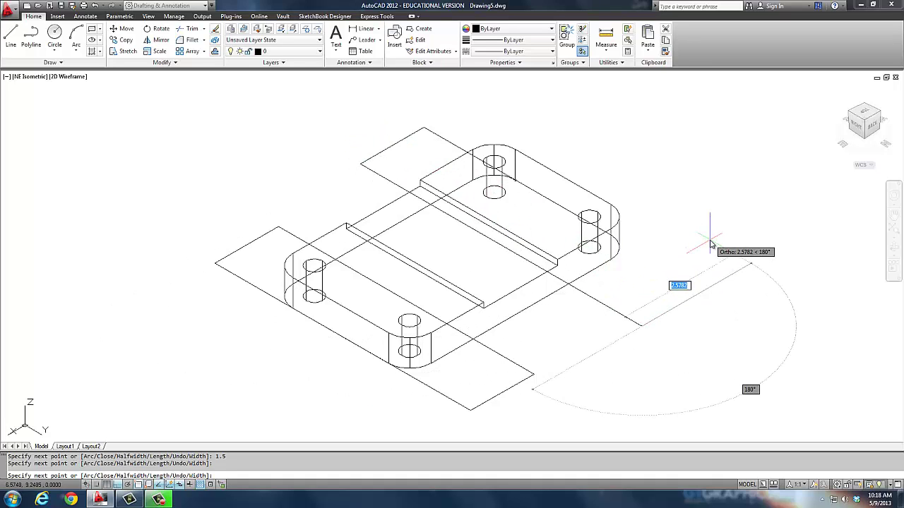
type("1.5")
key("Return")
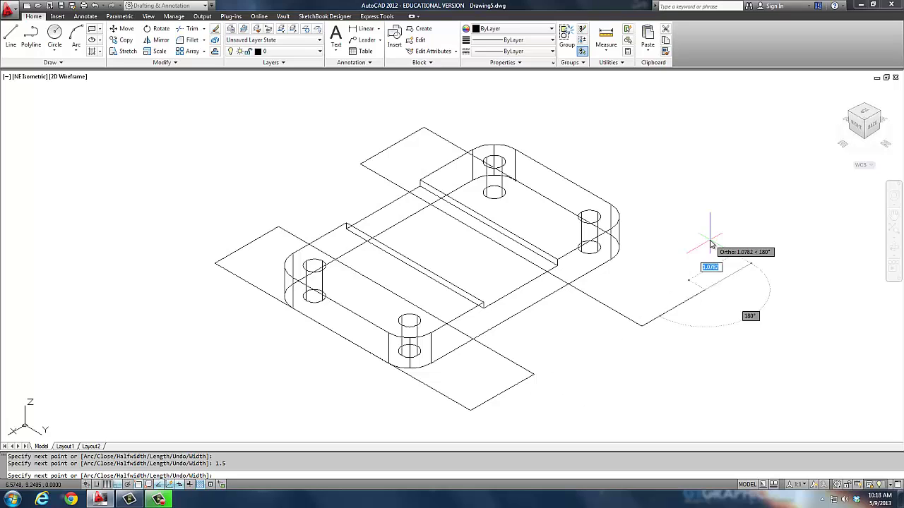
type("cl")
key("Return")
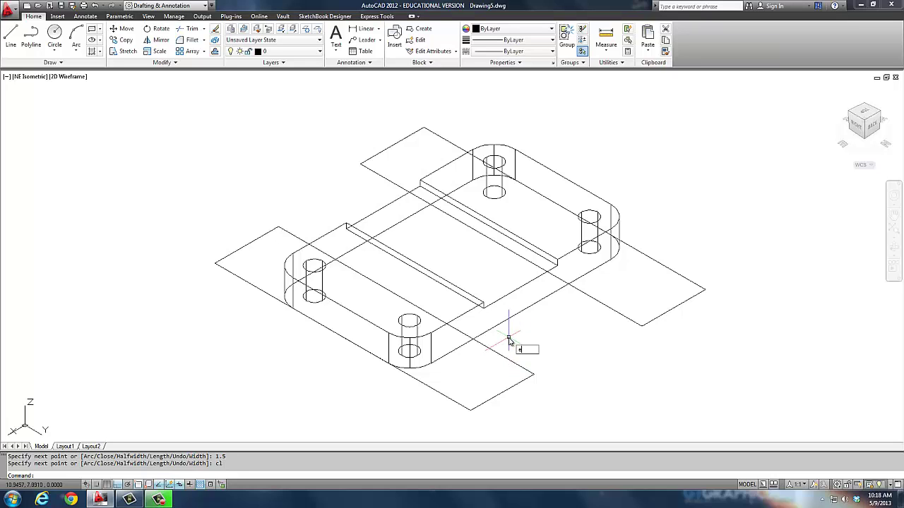
Extrude the front and back rectangles 1.25 tall, then undo that too-tall extrusion.
type("xt")
key("Return")
left_click(492, 355)
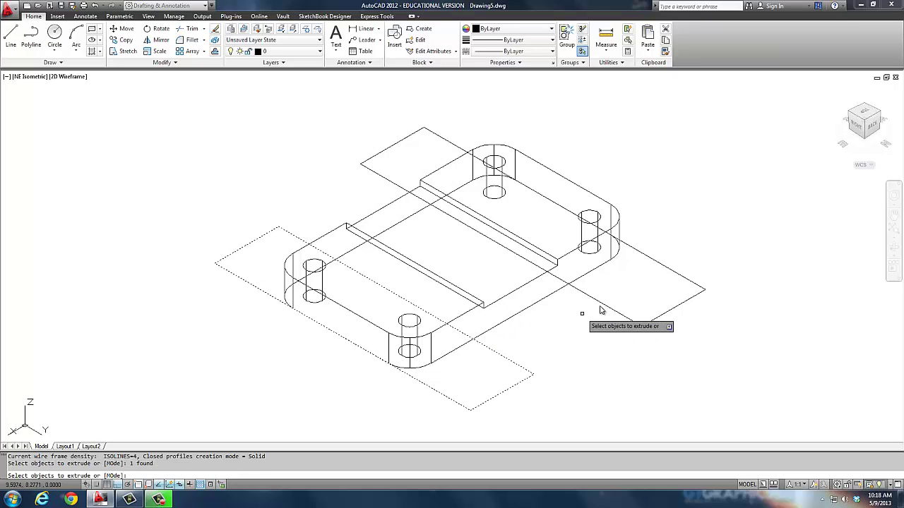
left_click(603, 308)
key("Return")
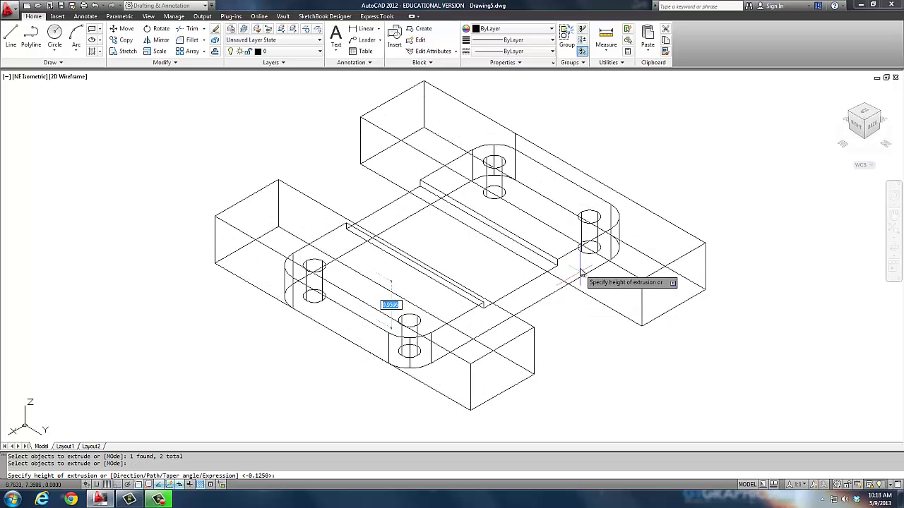
type("1.25")
key("Return")
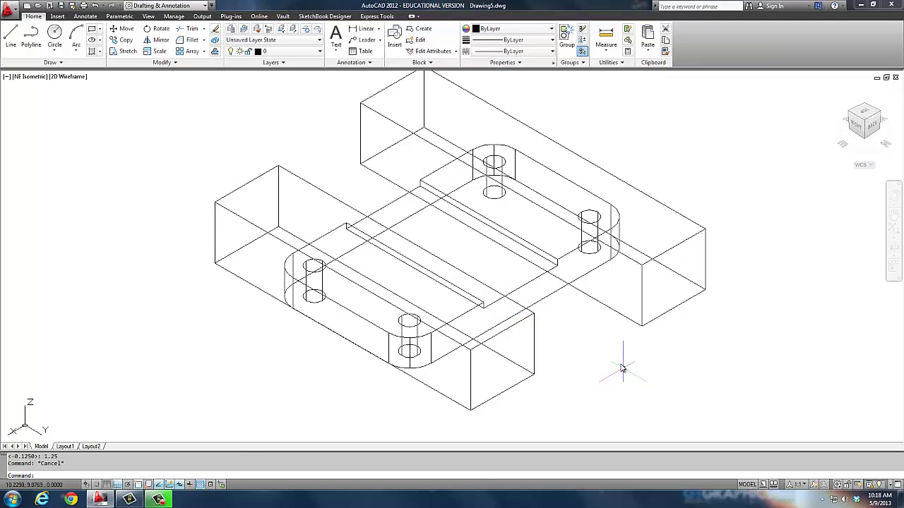
type("u")
key("Return")
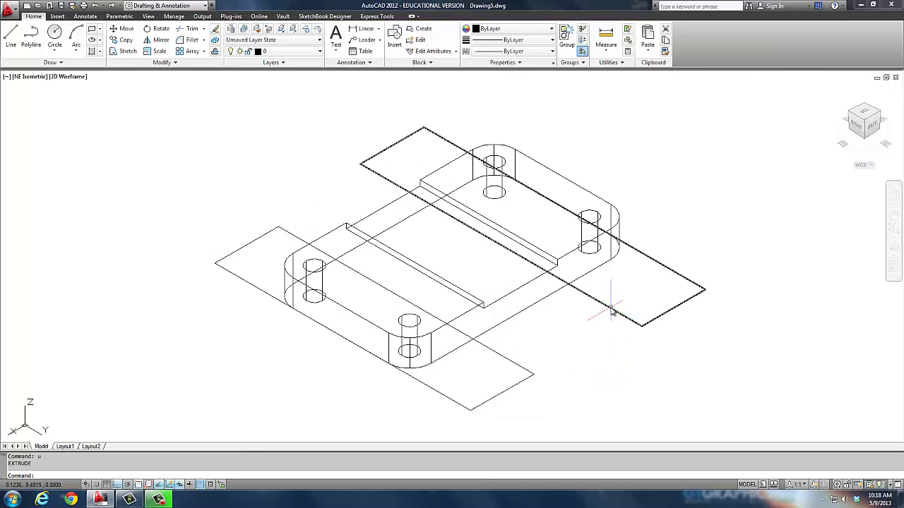
Extrude both rectangles again to a height of 0.125.
type("ext")
key("Return")
left_click(613, 316)
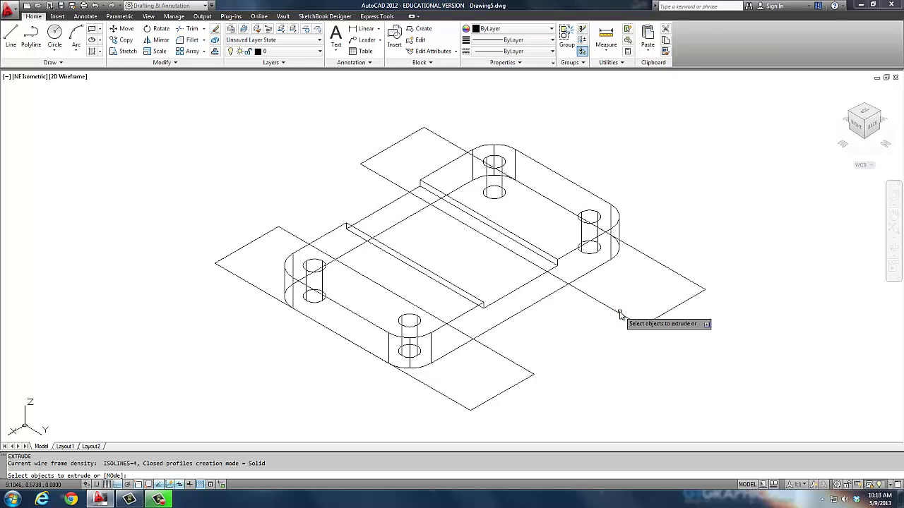
left_click(535, 365)
key("Return")
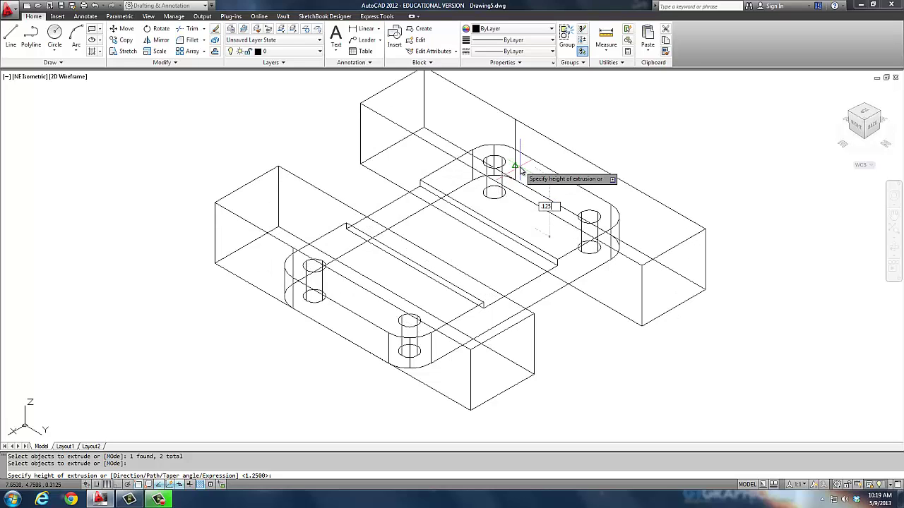
key("Return")
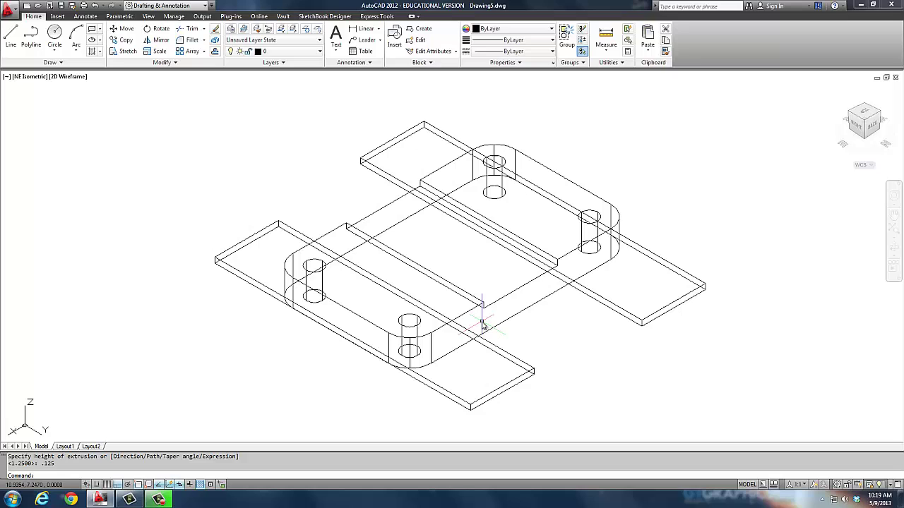
Subtract the front and back 0.125 slabs from the base plate, leaving shallow recesses at its ends.
type("ub")
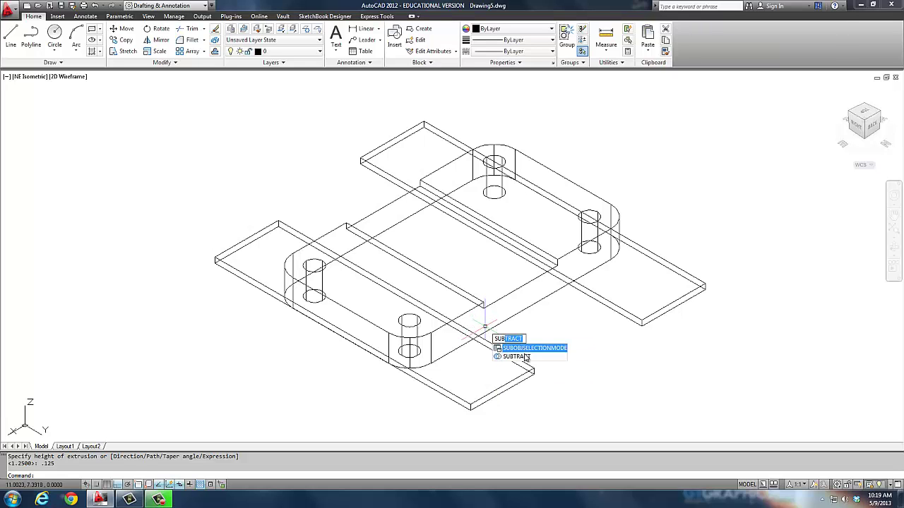
key("Return")
left_click(496, 321)
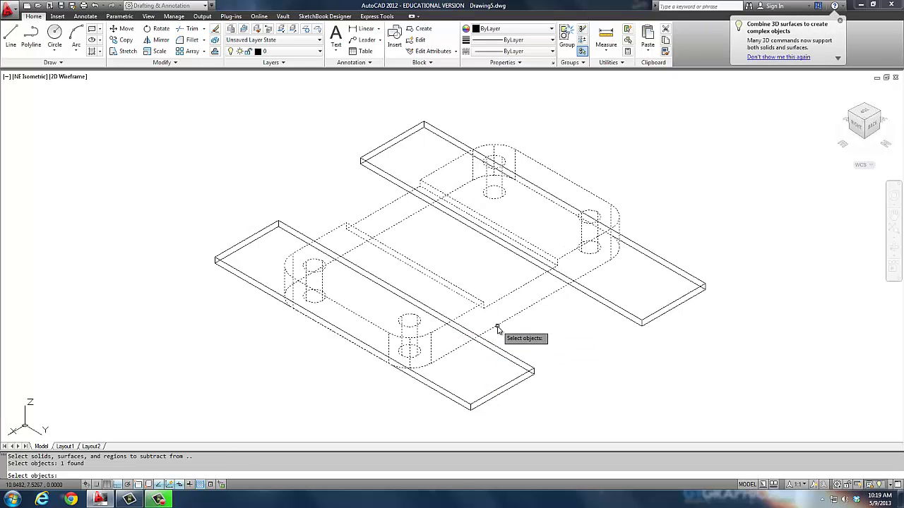
key("Return")
left_click(497, 352)
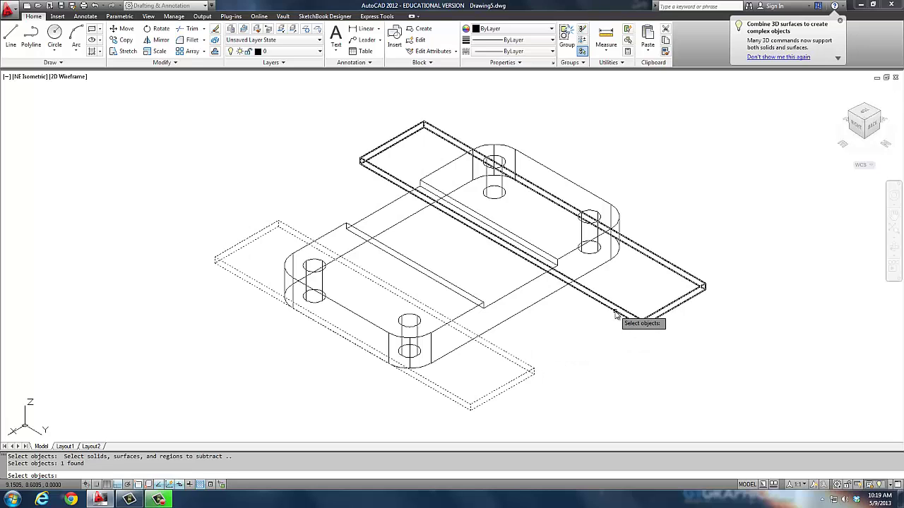
left_click(615, 318)
key("Return")
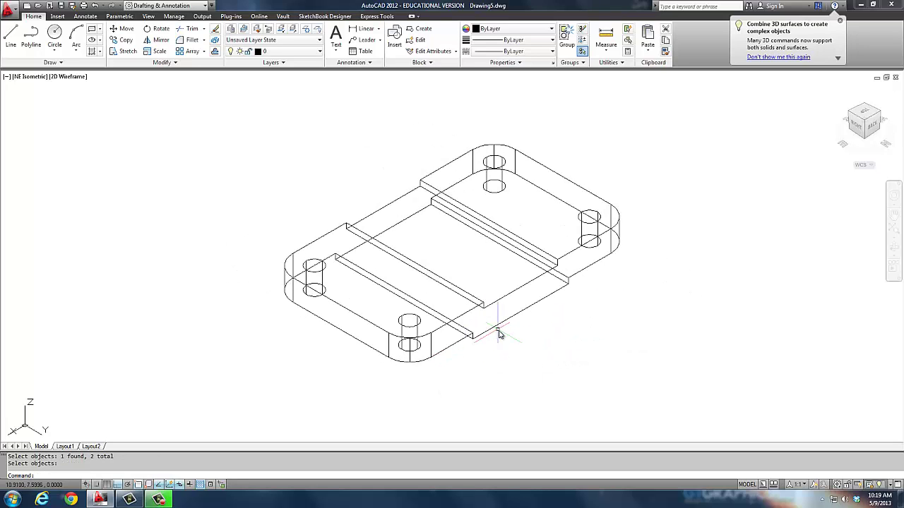